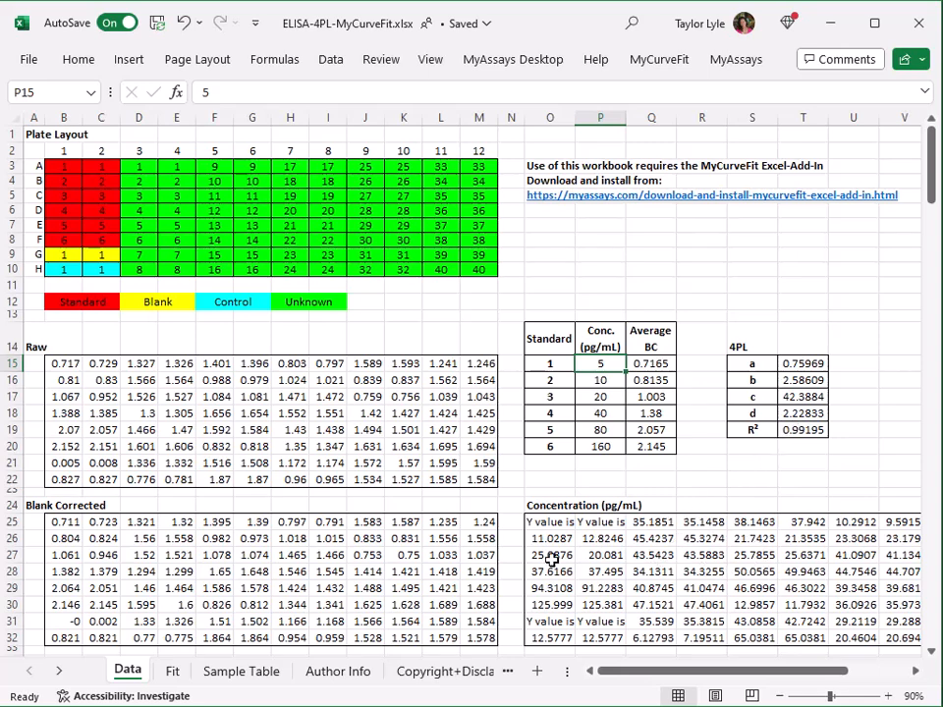
# On the Fit sheet, calculate Calibrator Min in F2 as the MIN of the standard concentrations in Data!P15:P20.
pyautogui.click(173, 670)
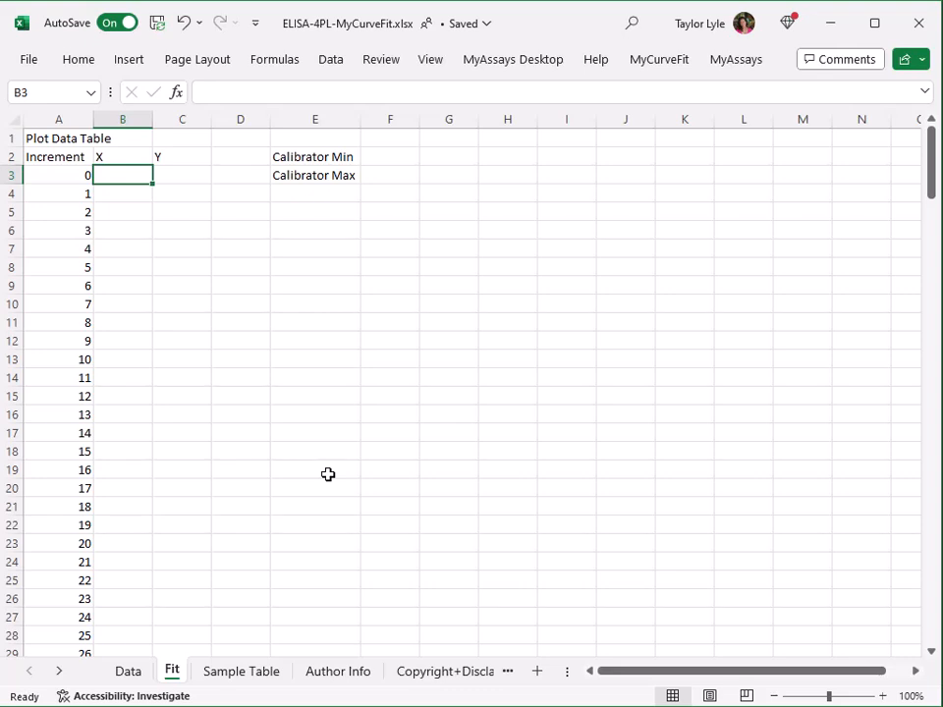
pyautogui.click(402, 160)
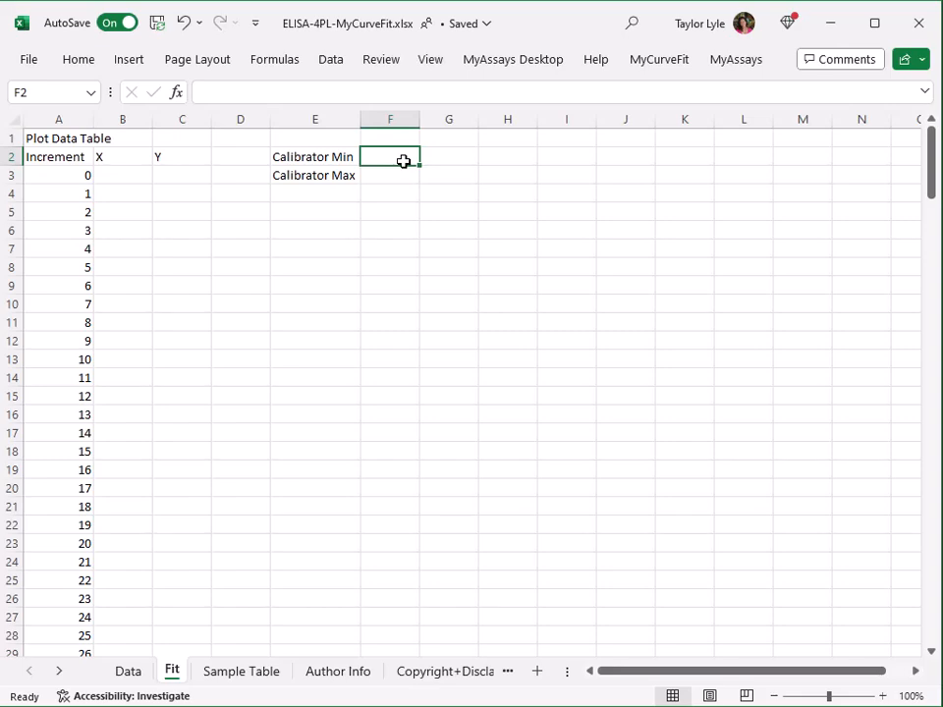
pyautogui.write('=min(')
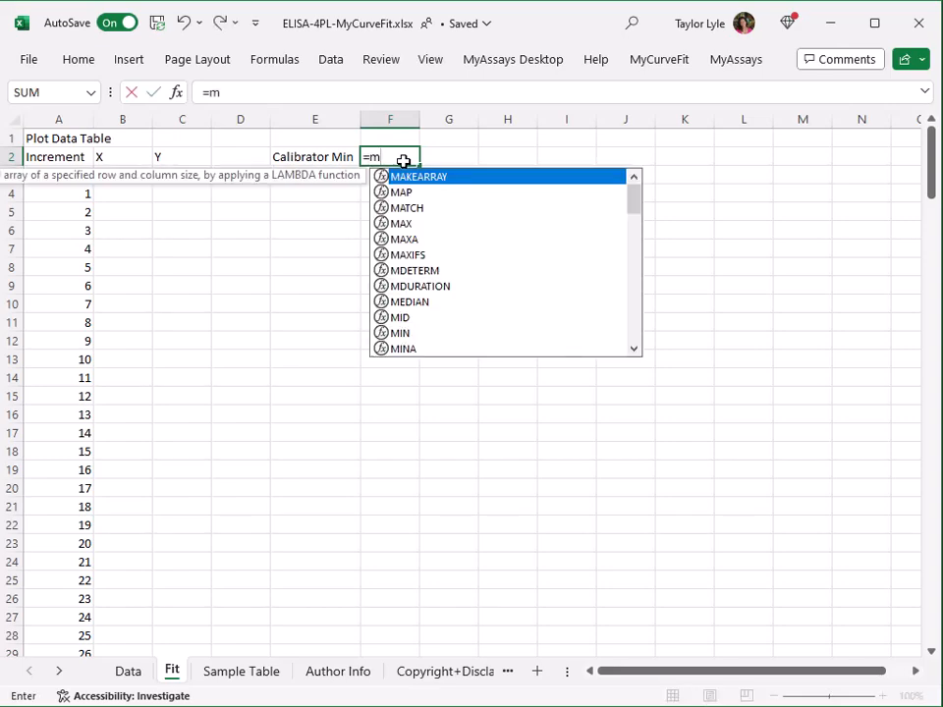
pyautogui.click(129, 670)
pyautogui.moveTo(599, 365); pyautogui.dragTo(603, 444)
pyautogui.press('Return')
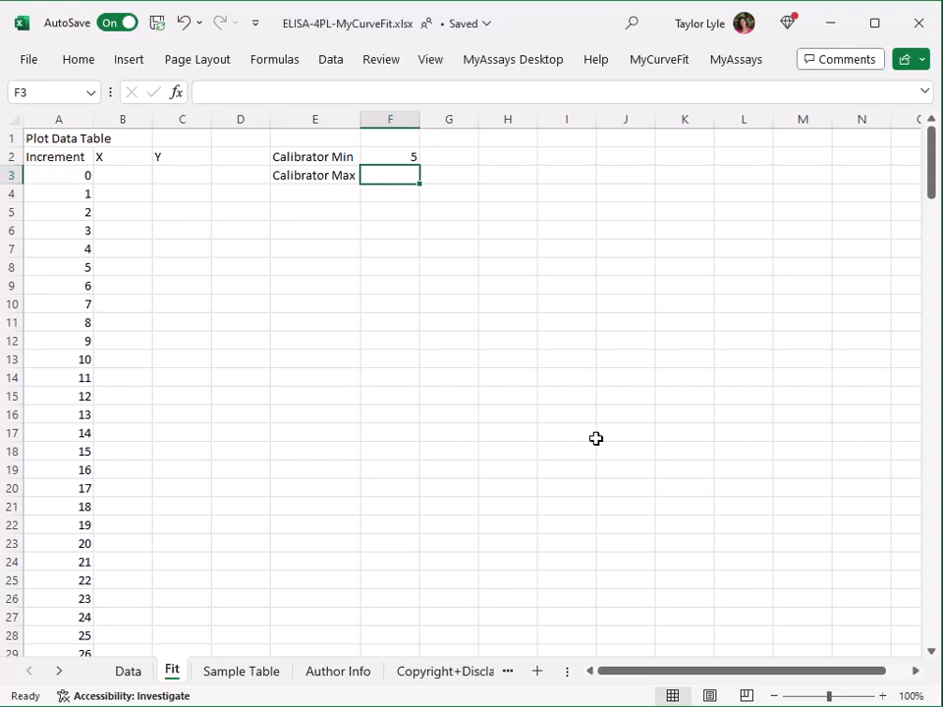
# Calculate Calibrator Max in F3 as the MAX of the standard concentrations in Data!P15:P20.
pyautogui.write('=max(')
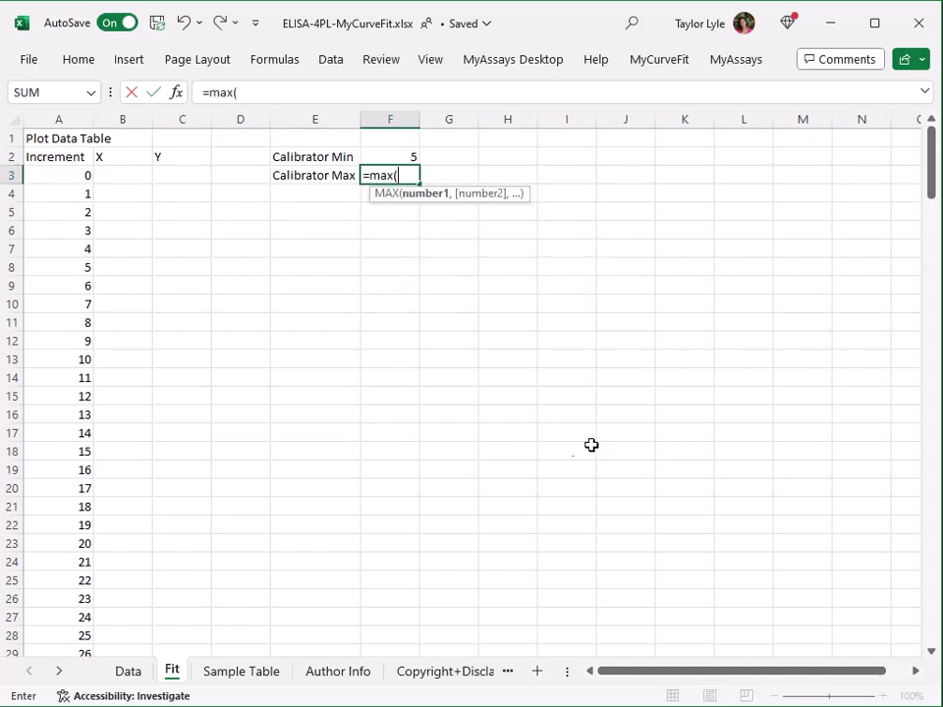
pyautogui.click(135, 675)
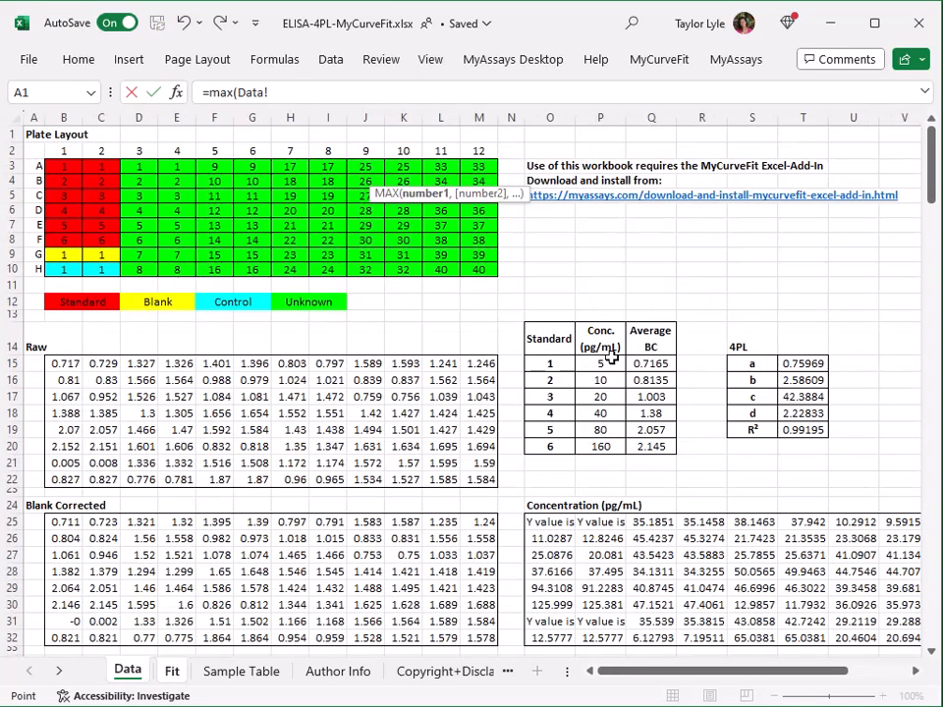
pyautogui.moveTo(605, 364); pyautogui.dragTo(600, 442)
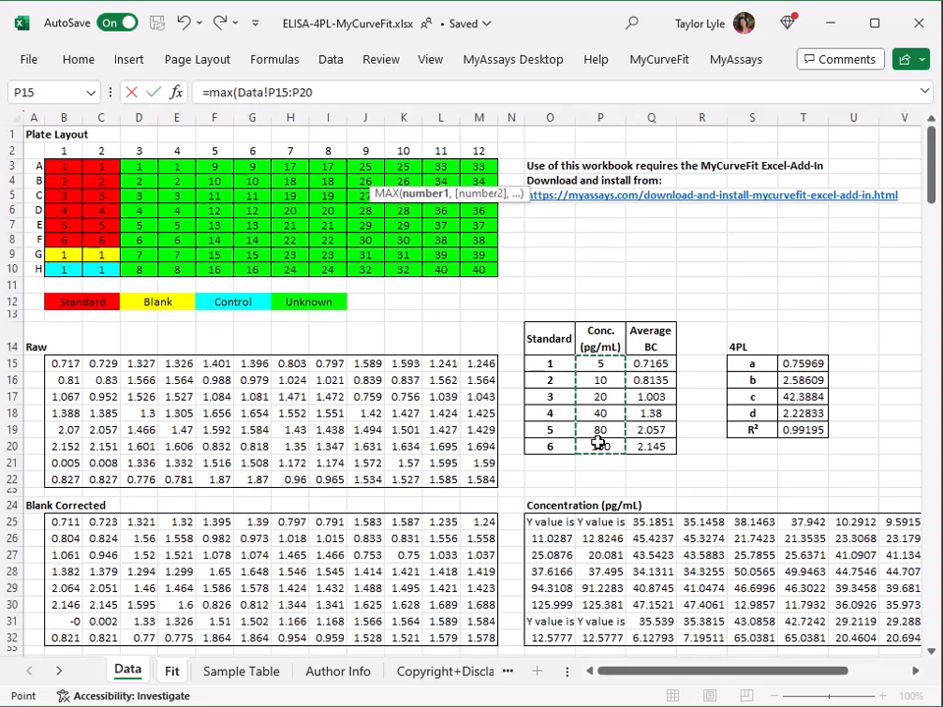
pyautogui.press('Return')
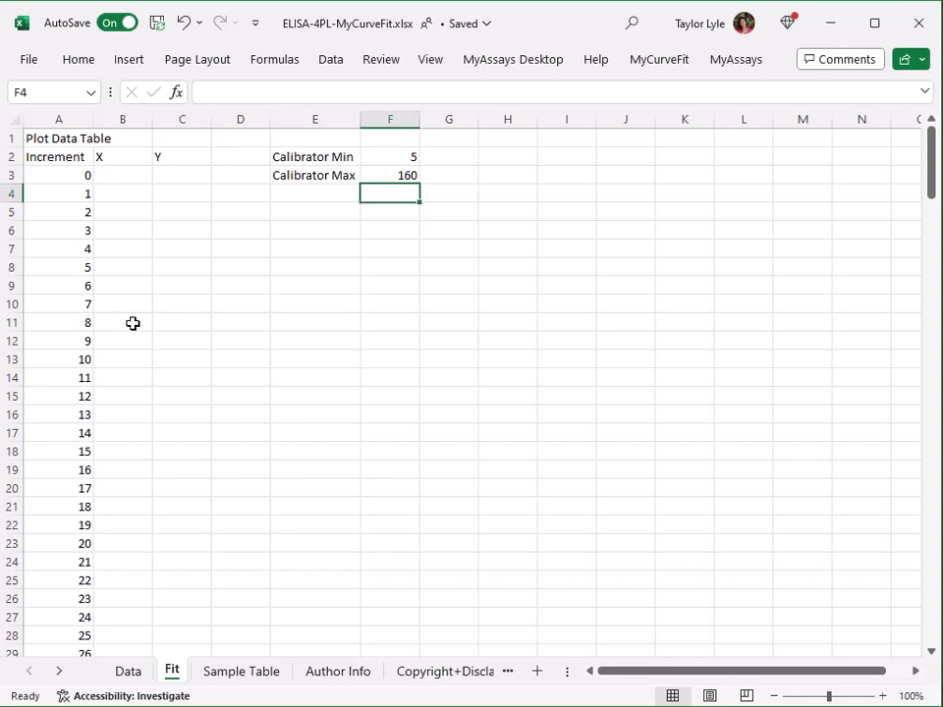
# Enter the first X value's formula in B3 as =$F$2+A3*(($F$3-$F$2)/100), using absolute references to the calibrator limits.
pyautogui.scroll(-20, 133, 323)
pyautogui.scroll(-5, 133, 323)
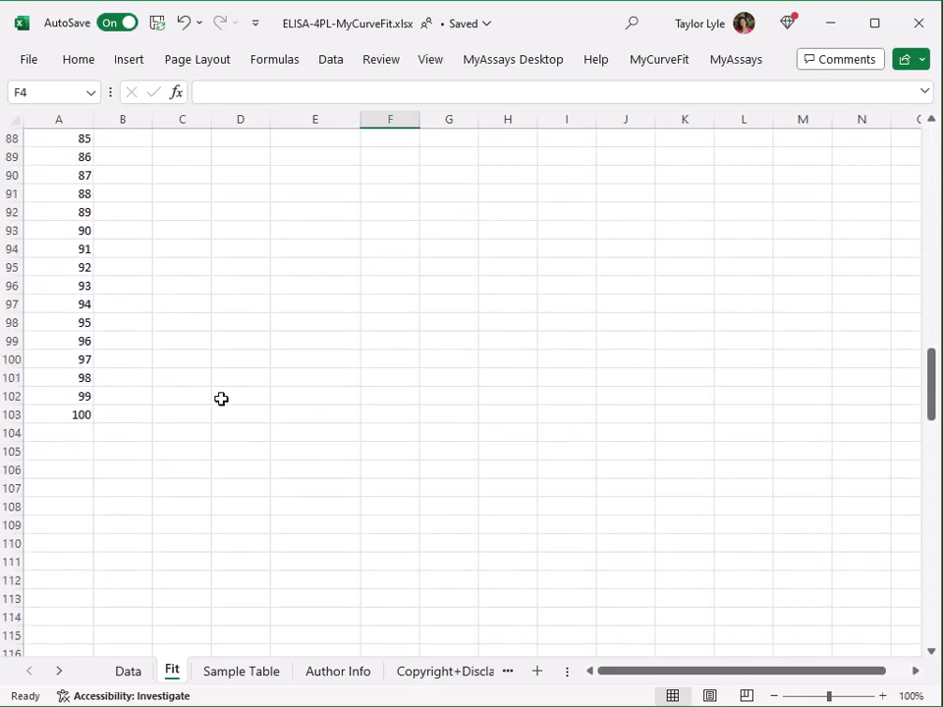
pyautogui.scroll(20, 221, 399)
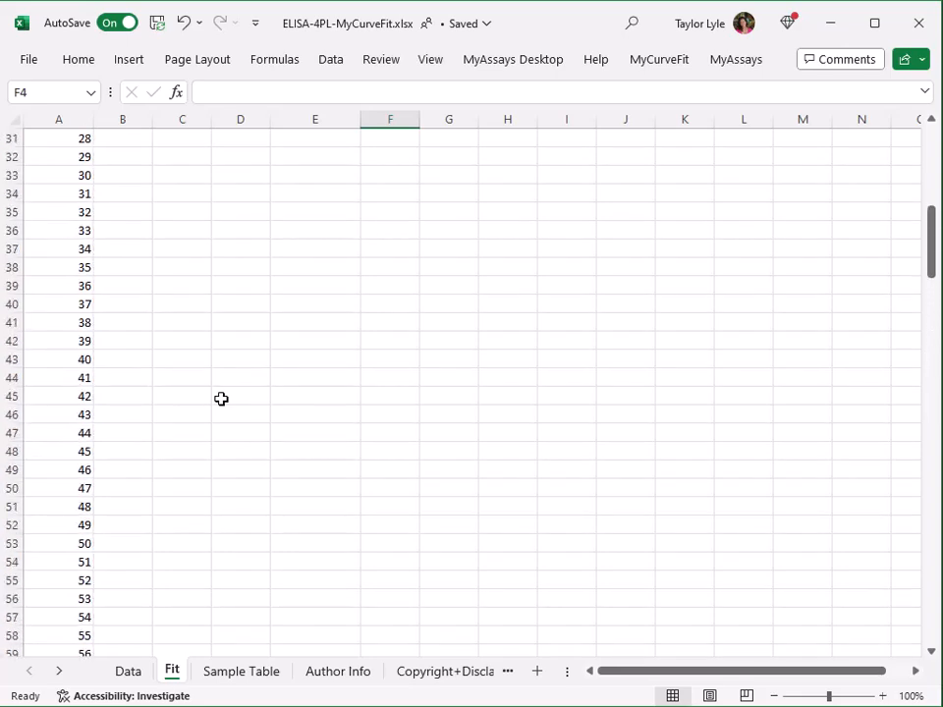
pyautogui.scroll(4, 221, 399)
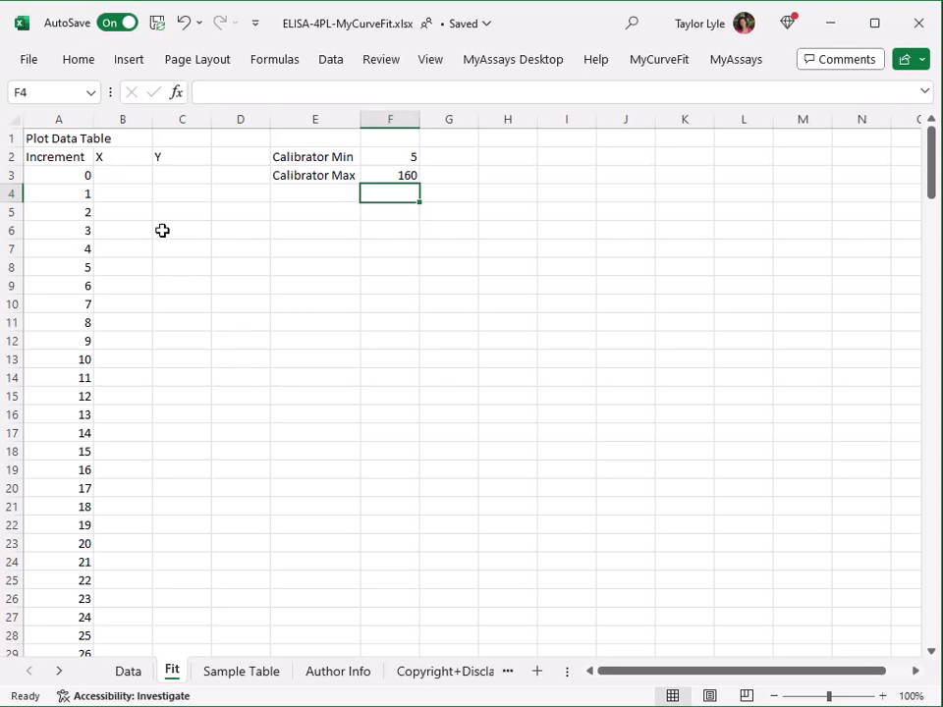
pyautogui.click(123, 174)
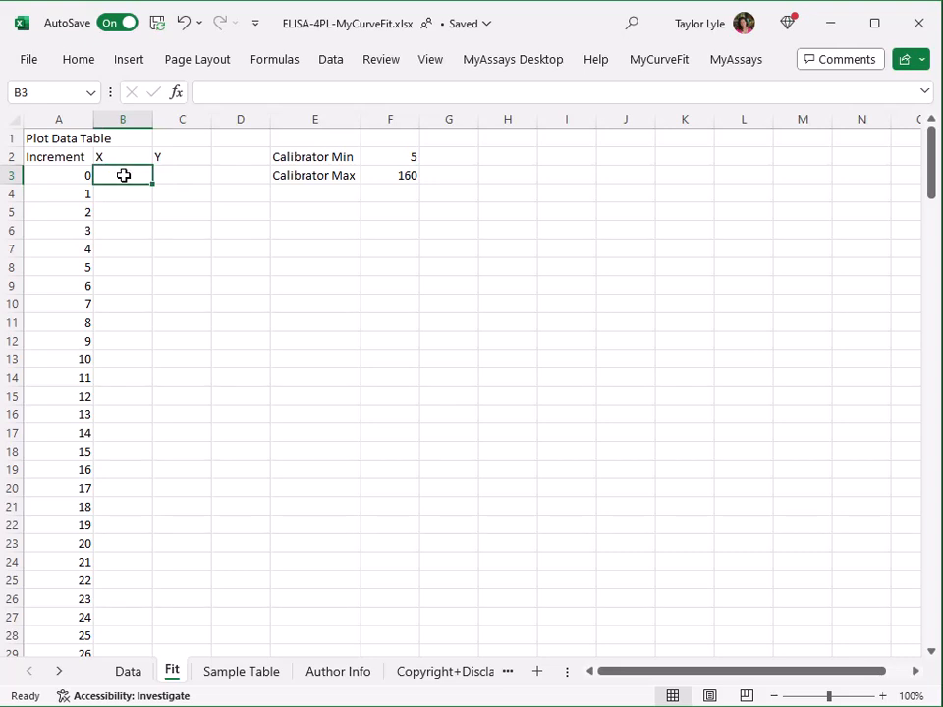
pyautogui.write('=')
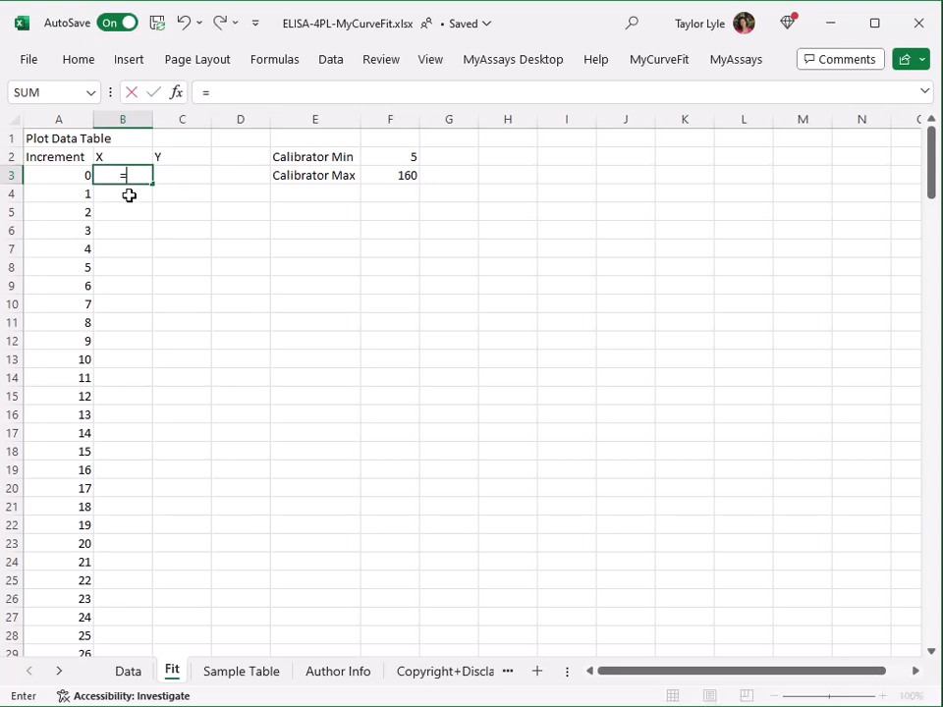
pyautogui.click(394, 155)
pyautogui.press('F4')
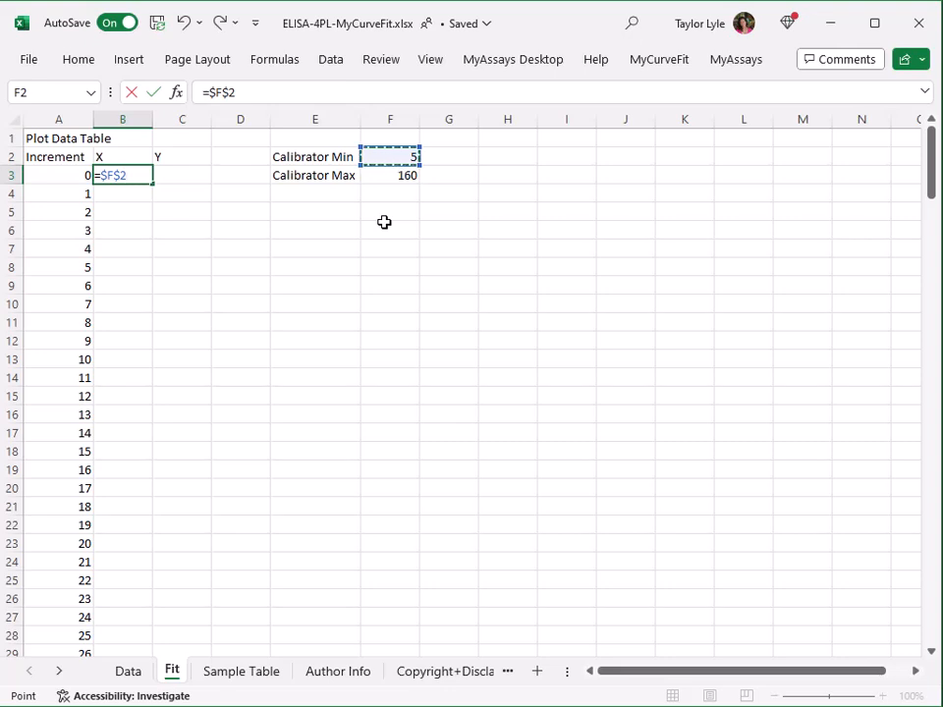
pyautogui.write('+')
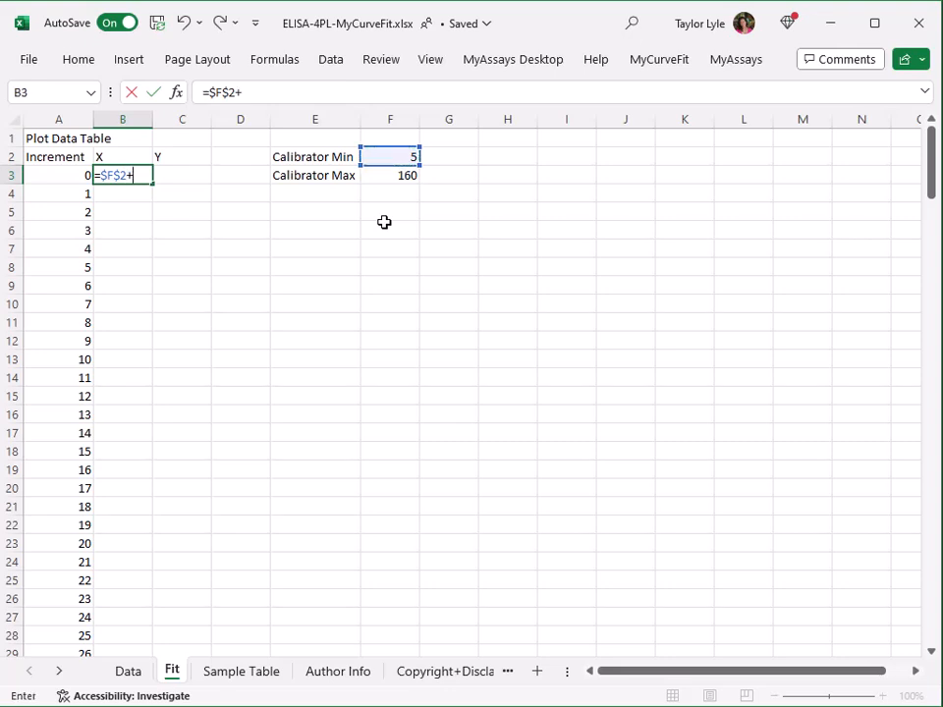
pyautogui.click(57, 173)
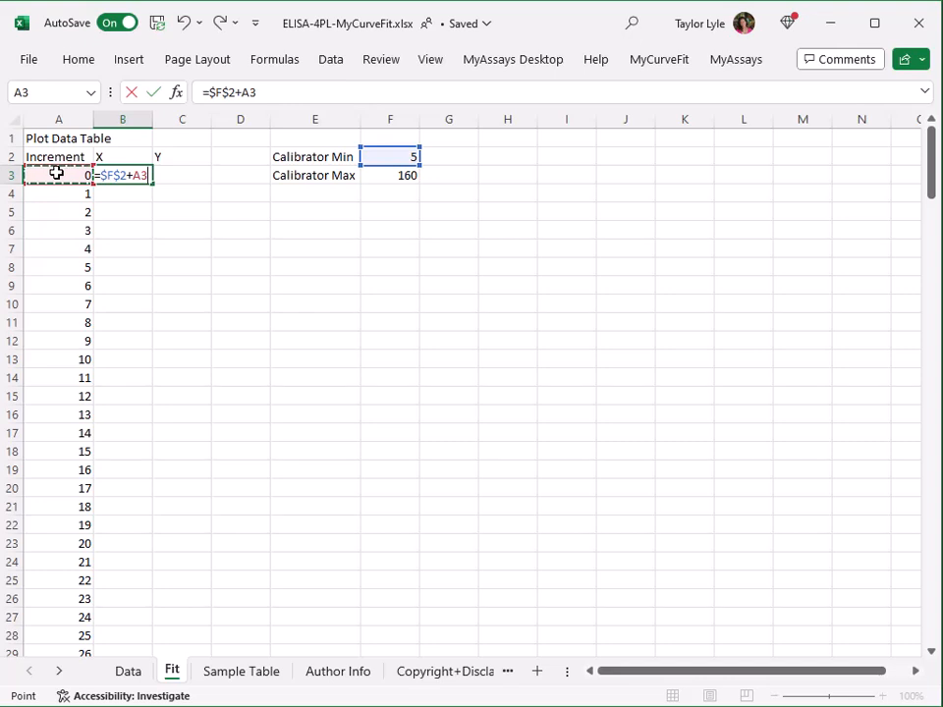
pyautogui.write('*((')
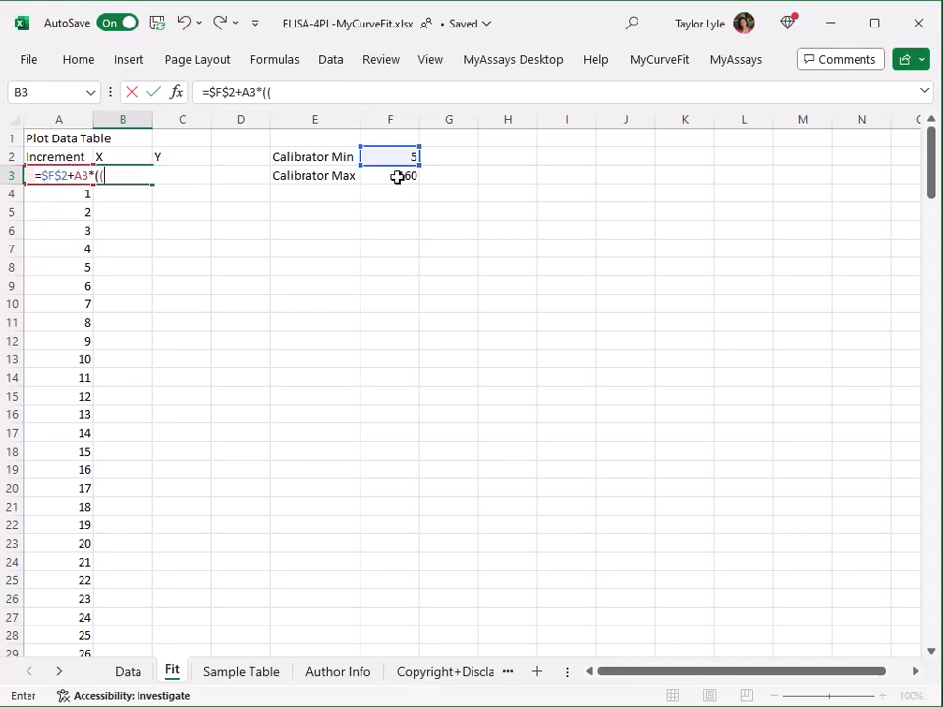
pyautogui.click(397, 176)
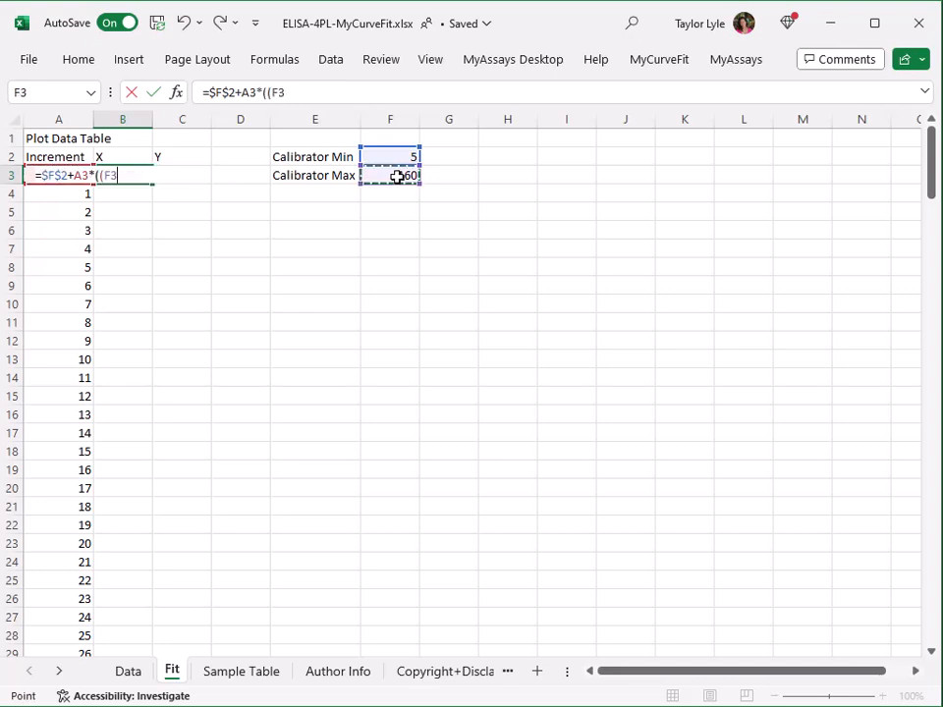
pyautogui.press('F4')
pyautogui.write('-')
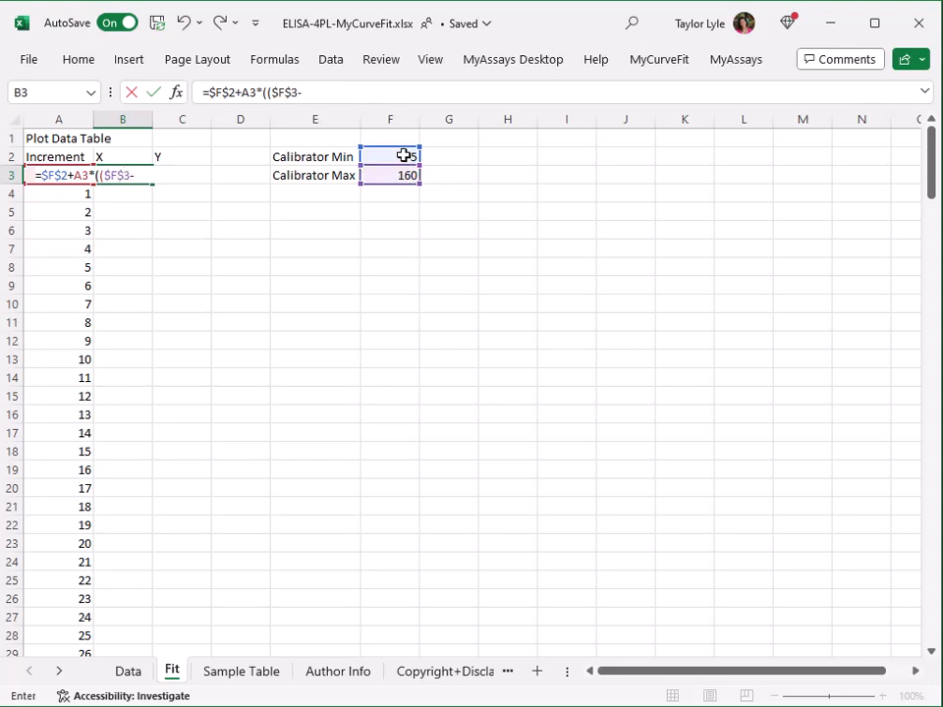
pyautogui.click(403, 155)
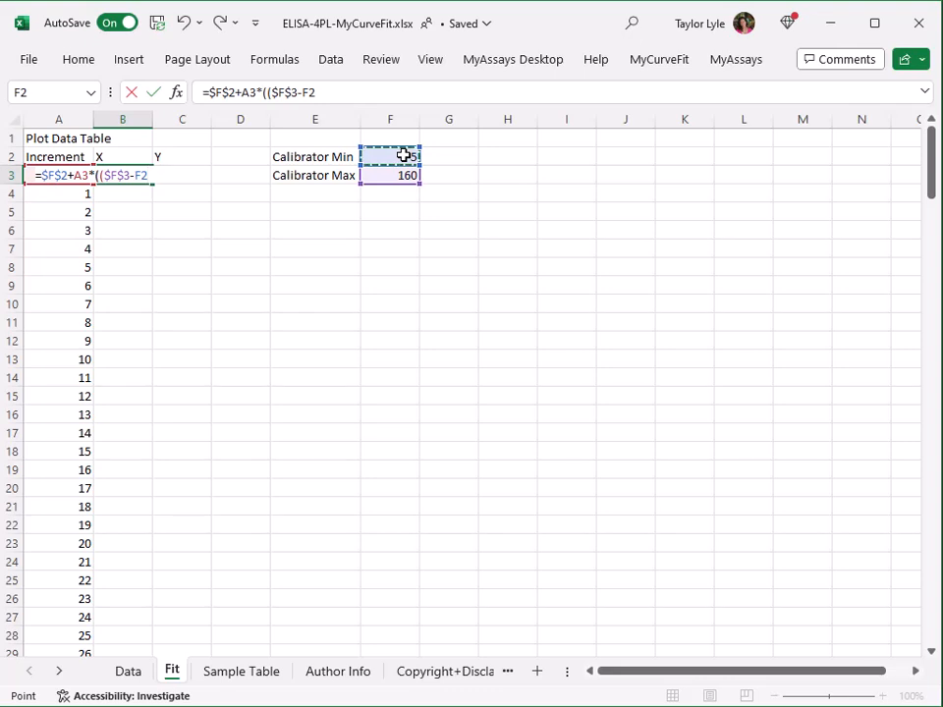
pyautogui.press('F4')
pyautogui.write(')/')
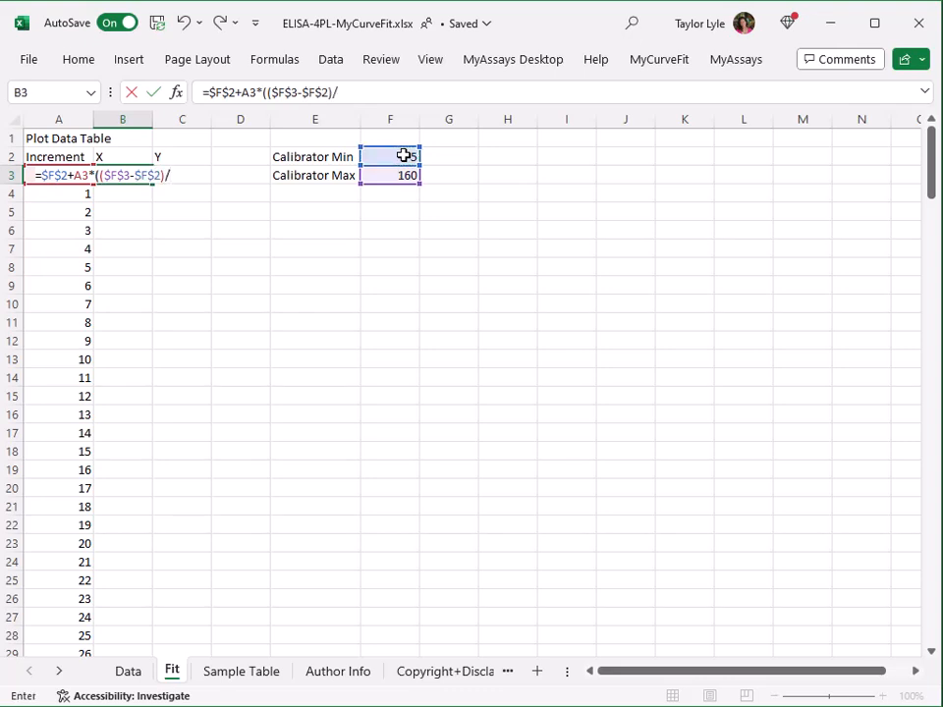
pyautogui.write('100)')
pyautogui.press('Return')
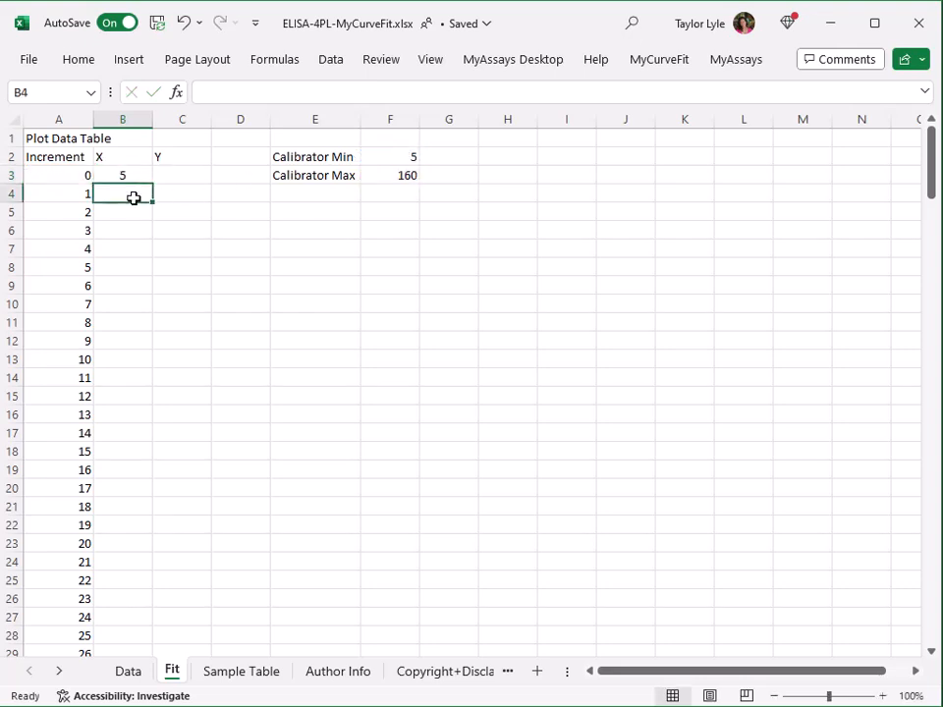
# Fill the X formula from B3 down through B103, covering every increment up to 100.
pyautogui.click(132, 175)
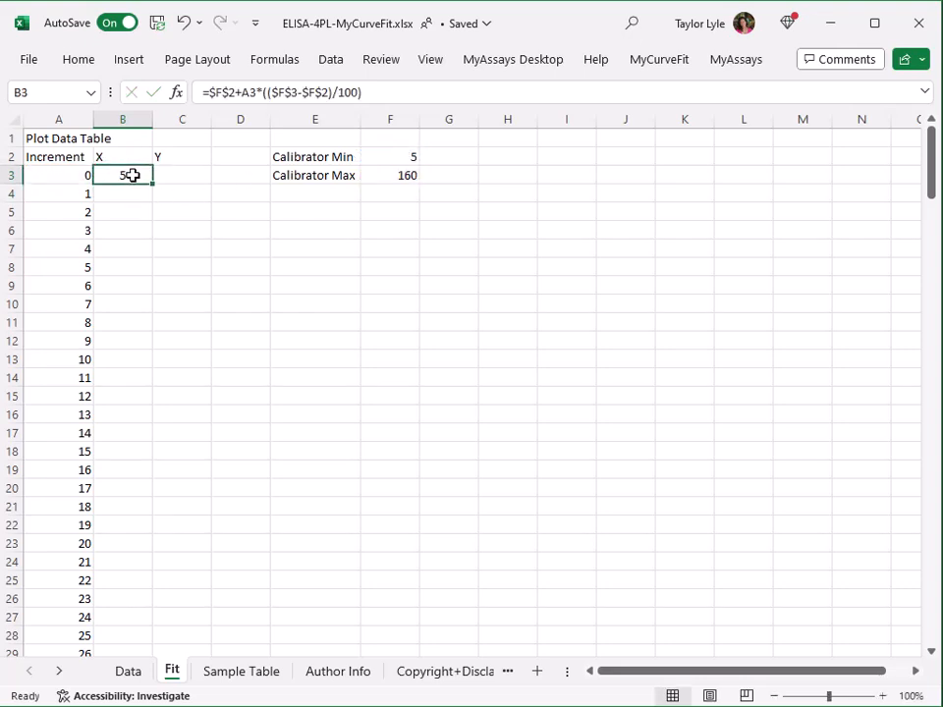
pyautogui.moveTo(153, 183); pyautogui.dragTo(147, 619)
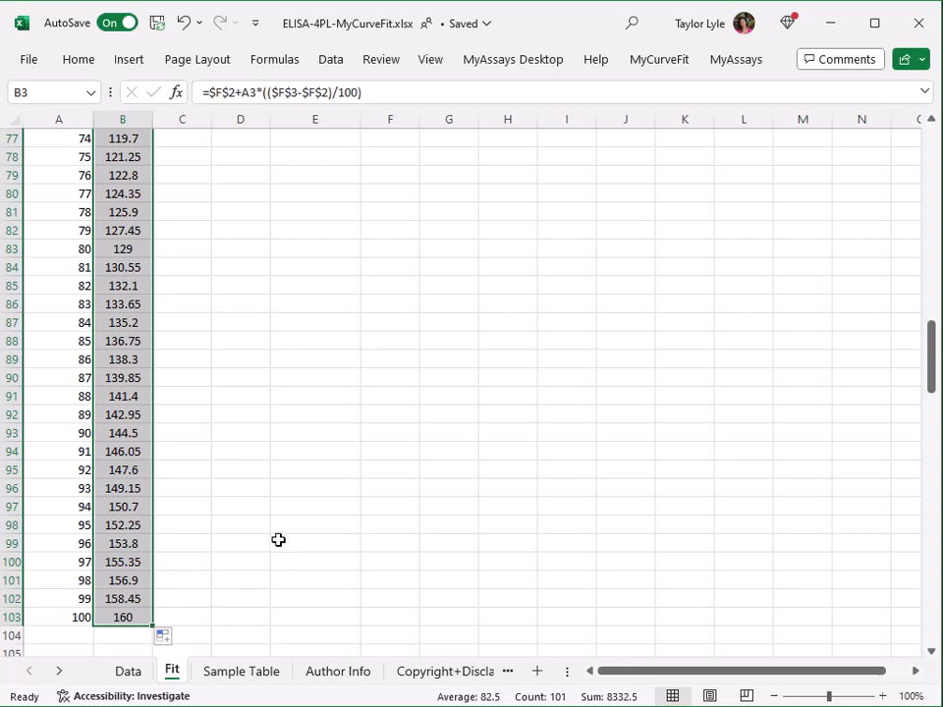
pyautogui.scroll(20, 278, 539)
# Enter the first Y value's formula in C3 as =MyCurveFit.4PL.CalcY(Data!$T$15:$T$18,Fit!B3).
pyautogui.press('Right')
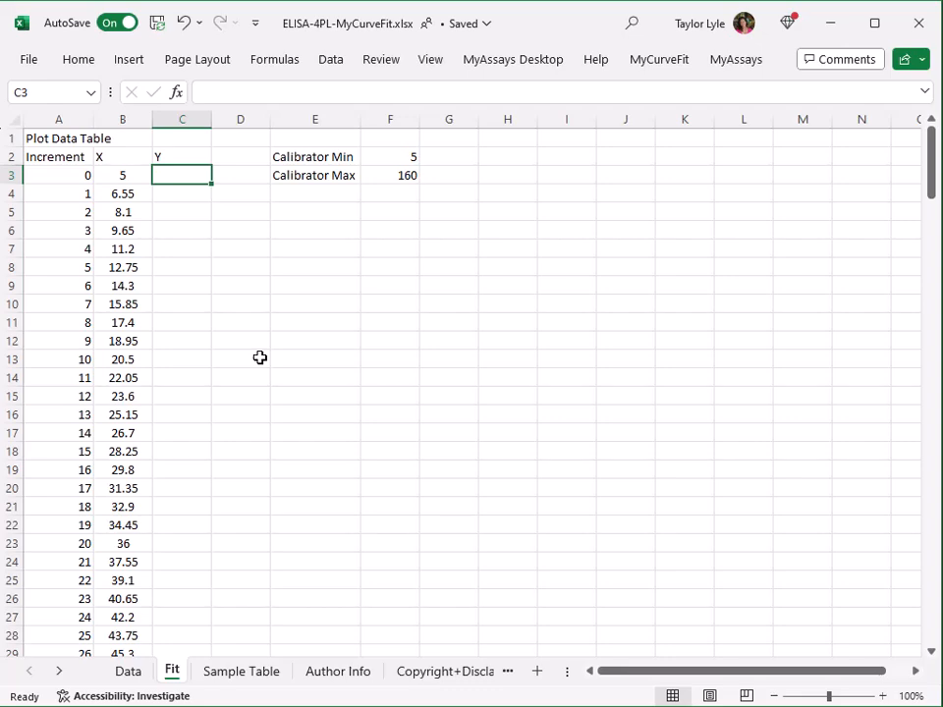
pyautogui.write('=mycur')
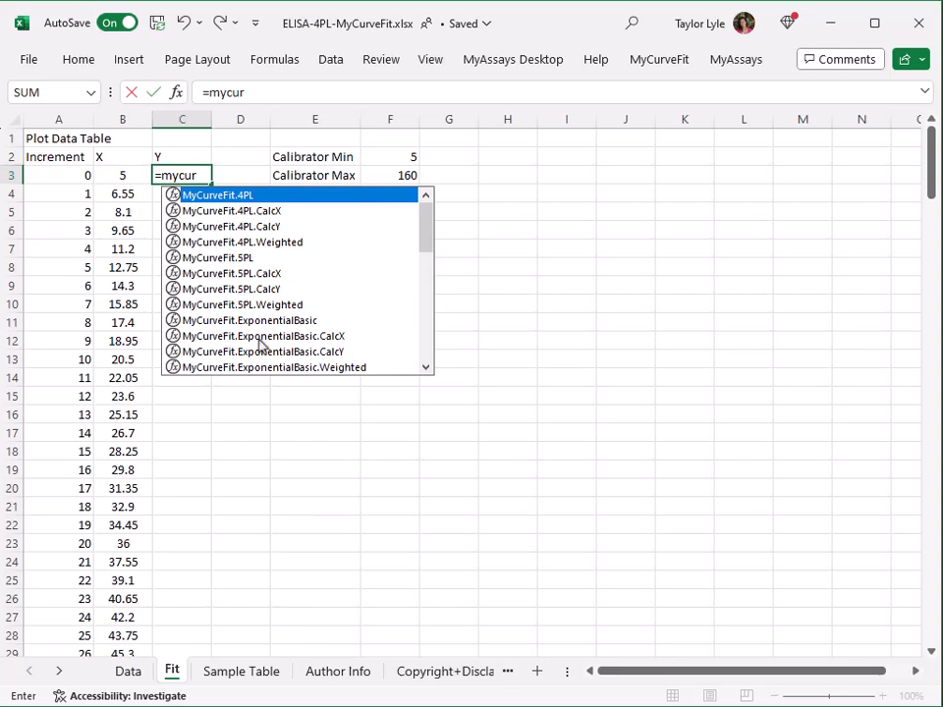
pyautogui.doubleClick(263, 229)
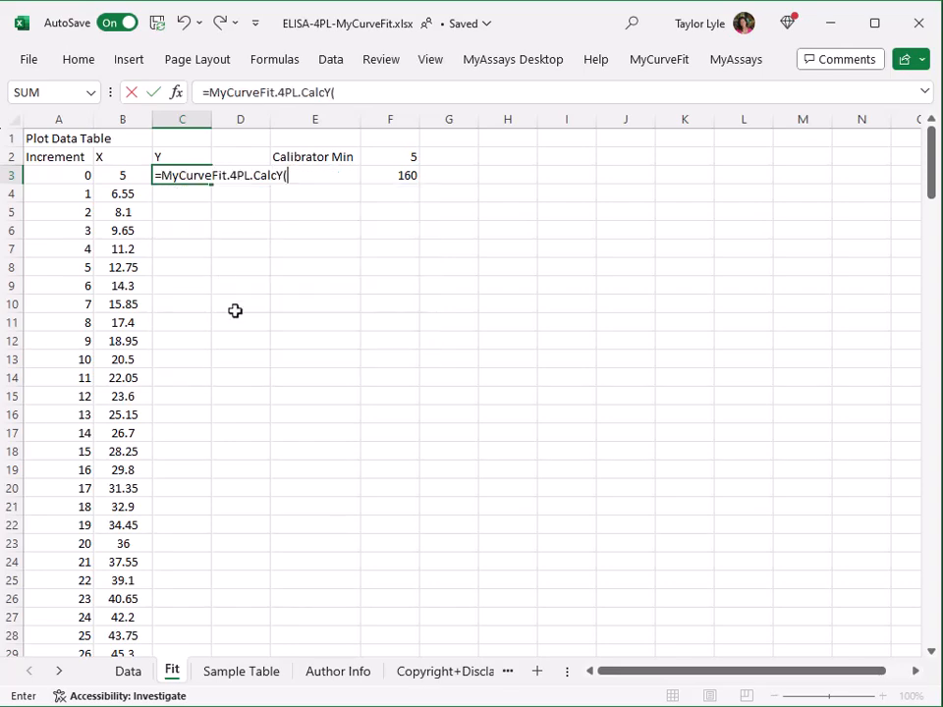
pyautogui.click(138, 673)
pyautogui.click(805, 363)
pyautogui.moveTo(807, 363); pyautogui.dragTo(808, 412)
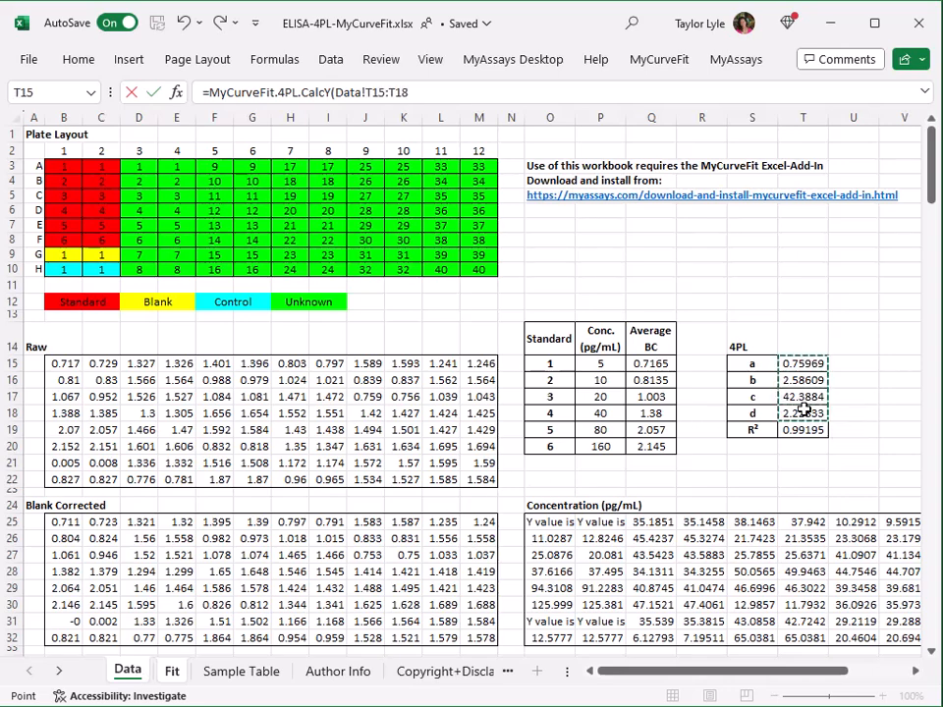
pyautogui.press('F4')
pyautogui.write(',')
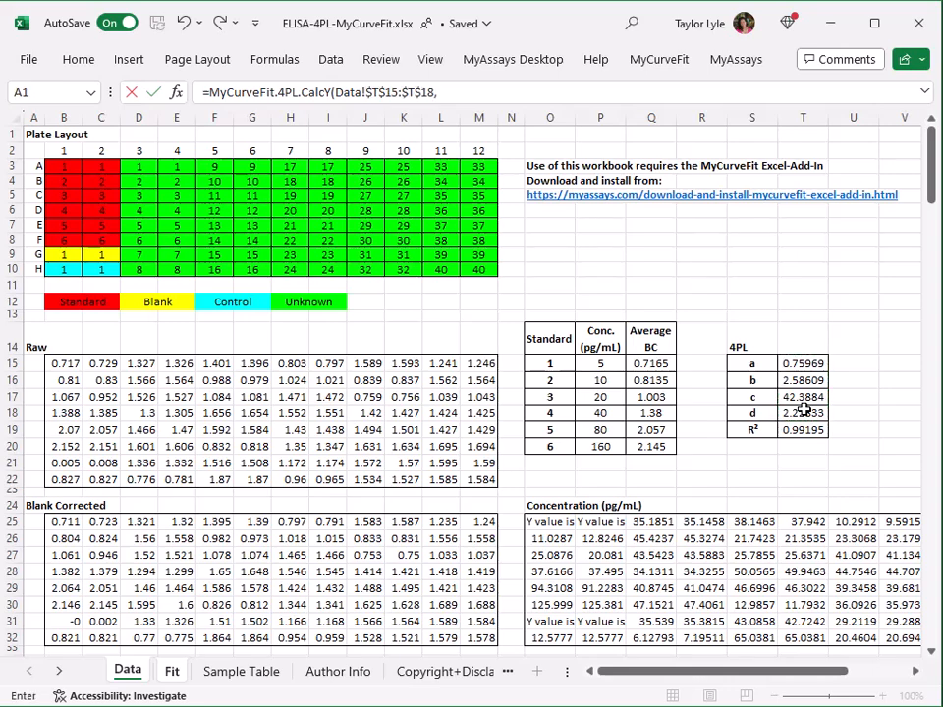
pyautogui.click(172, 673)
pyautogui.click(119, 173)
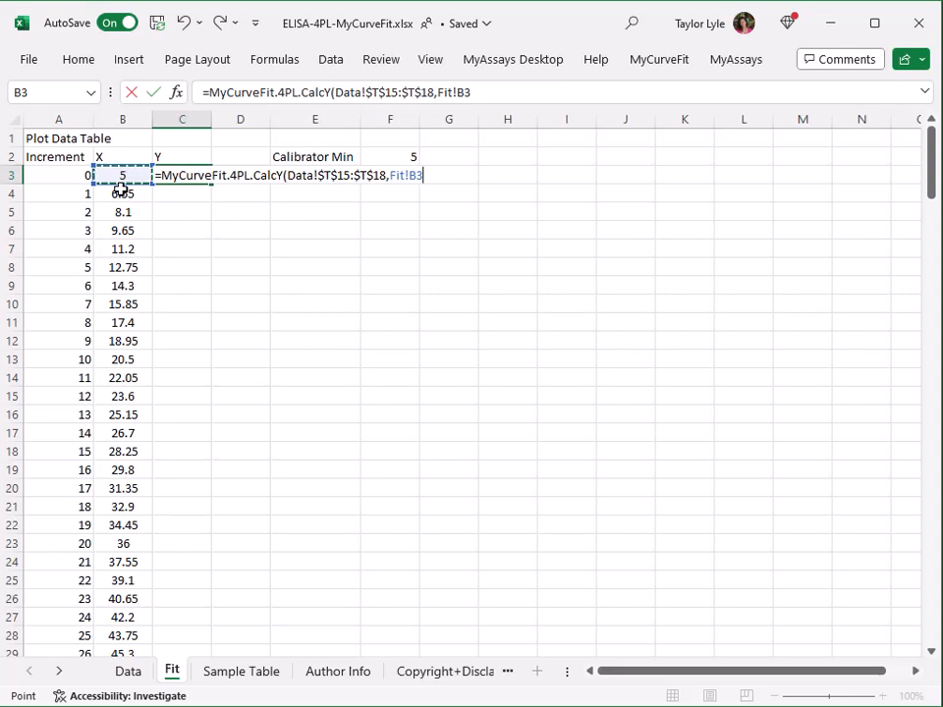
pyautogui.press('Return')
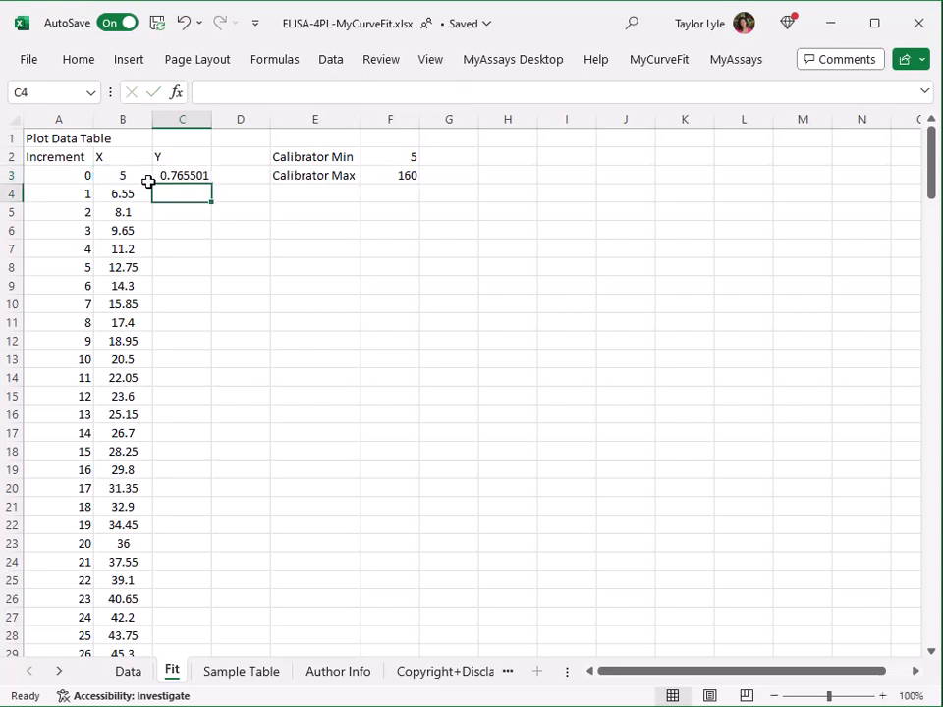
# Fill the Y formula from C3 down through C103, then clear the column selection.
pyautogui.click(188, 175)
pyautogui.moveTo(209, 183); pyautogui.dragTo(199, 696)
pyautogui.scroll(20, 303, 545)
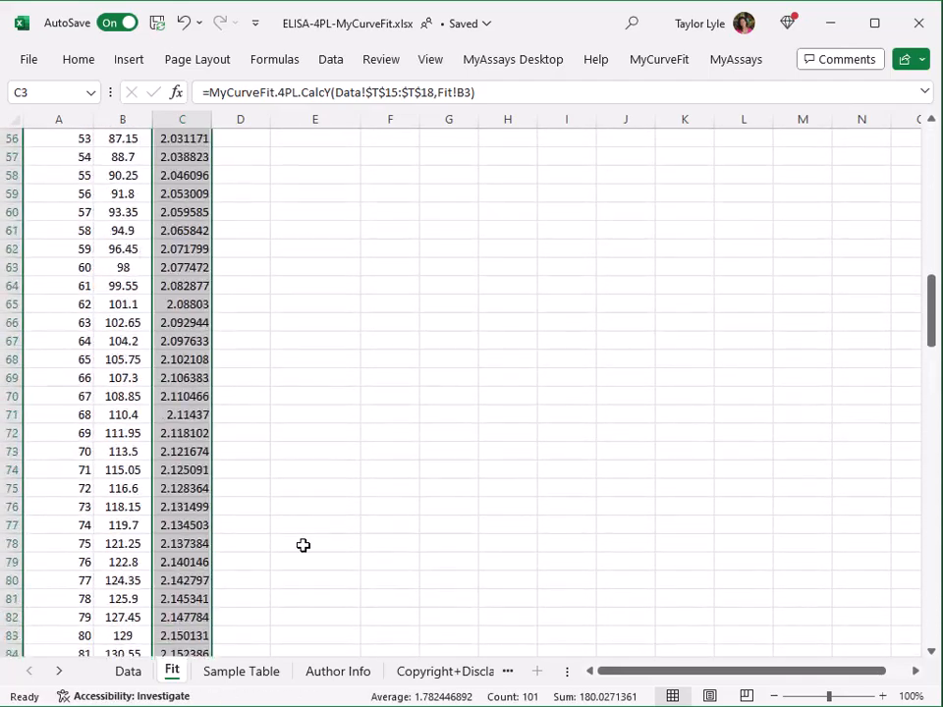
pyautogui.scroll(4, 303, 545)
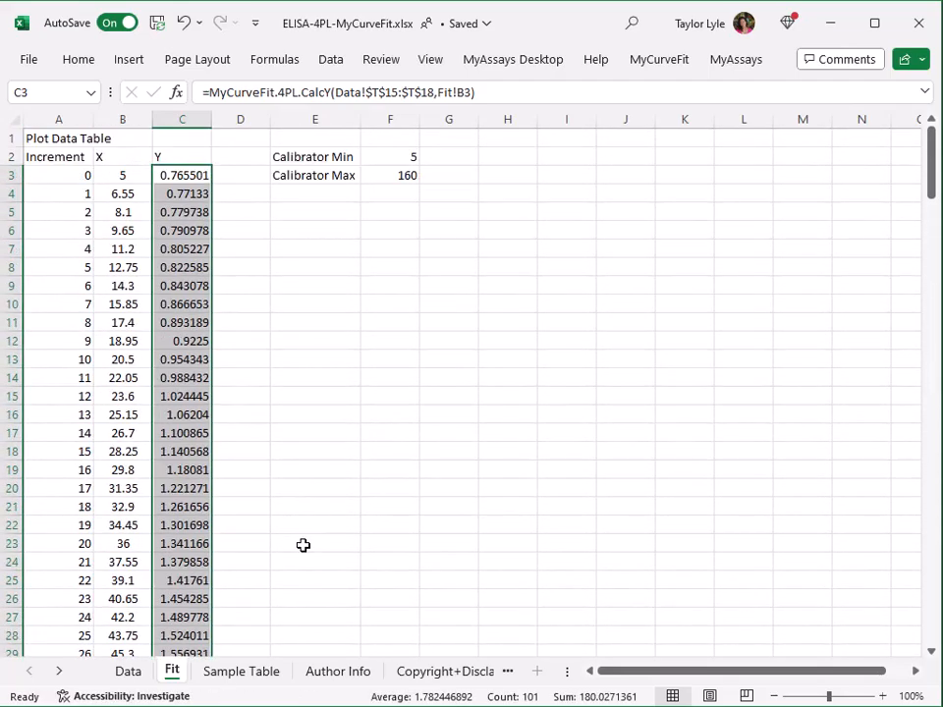
pyautogui.click(294, 470)
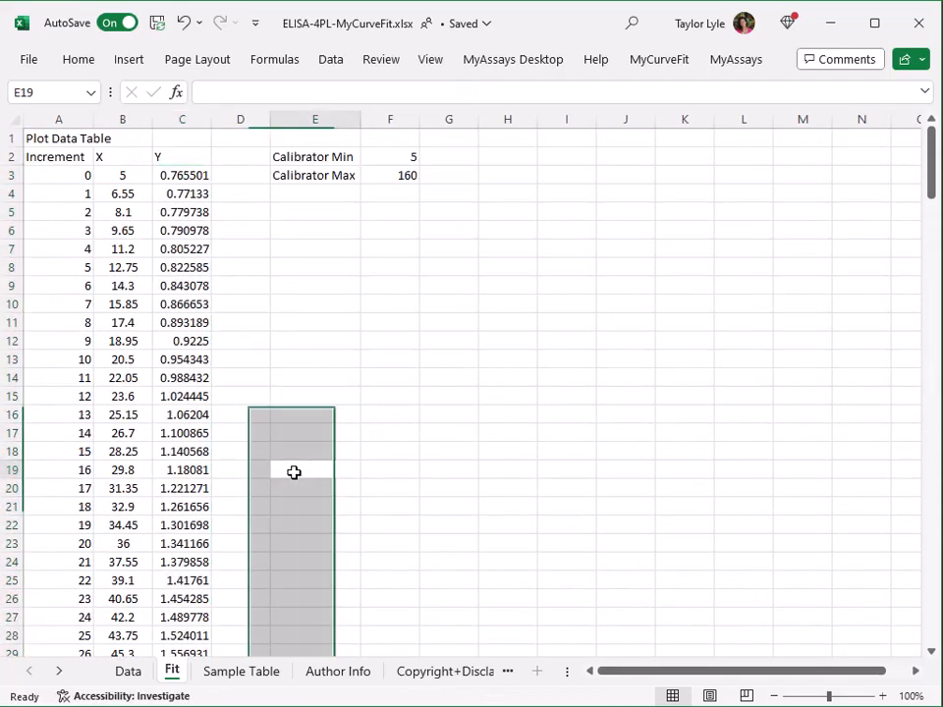
# Insert a markers-only scatter chart of the X and Y plot data in B3:C103.
pyautogui.click(142, 175)
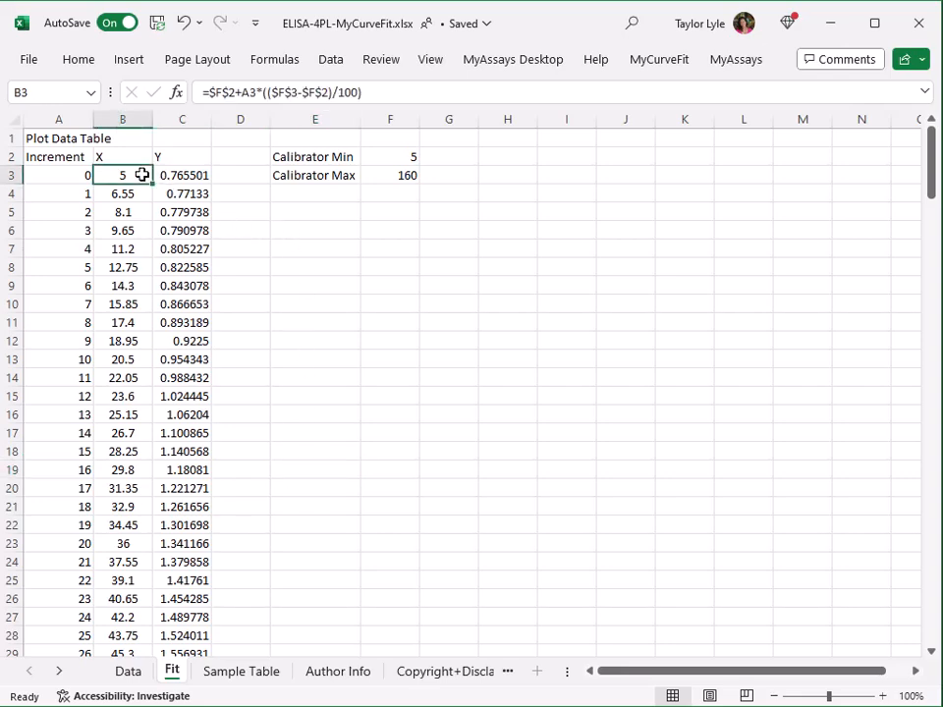
pyautogui.hotkey('ctrl', 'shift', 'Right')
pyautogui.hotkey('ctrl', 'shift', 'Down')
pyautogui.click(143, 62)
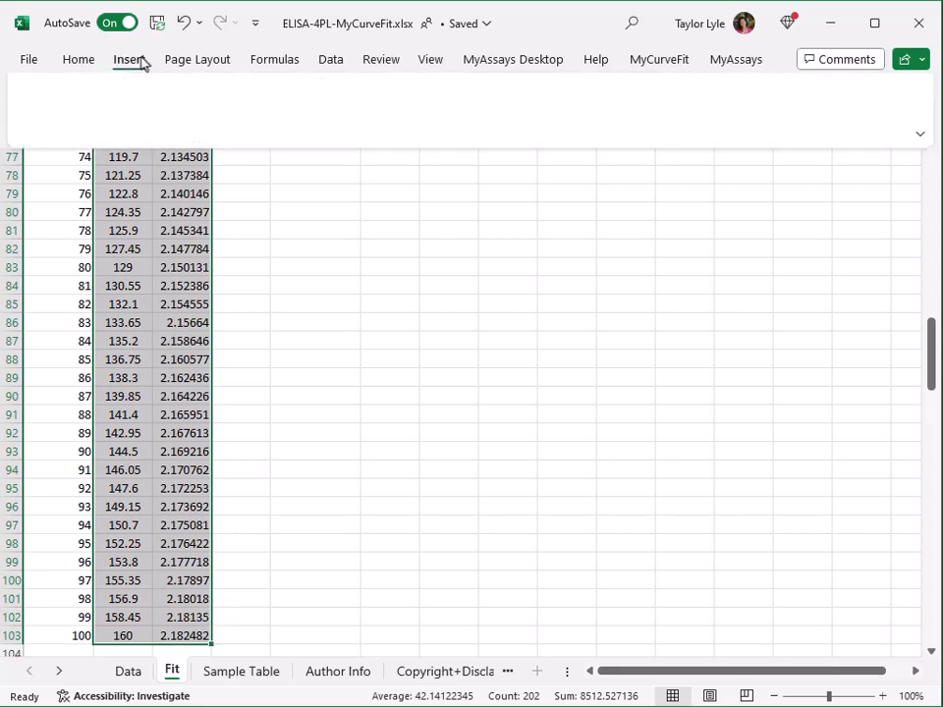
pyautogui.click(274, 136)
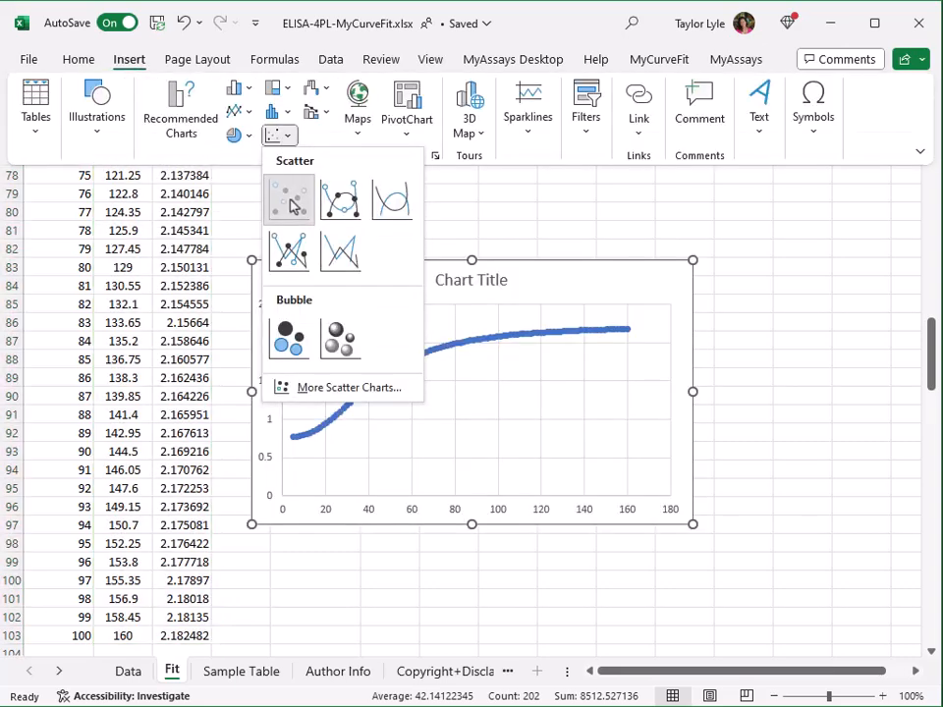
pyautogui.click(291, 204)
# Format the fitted curve's data series in the chart with a solid line.
pyautogui.rightClick(475, 344)
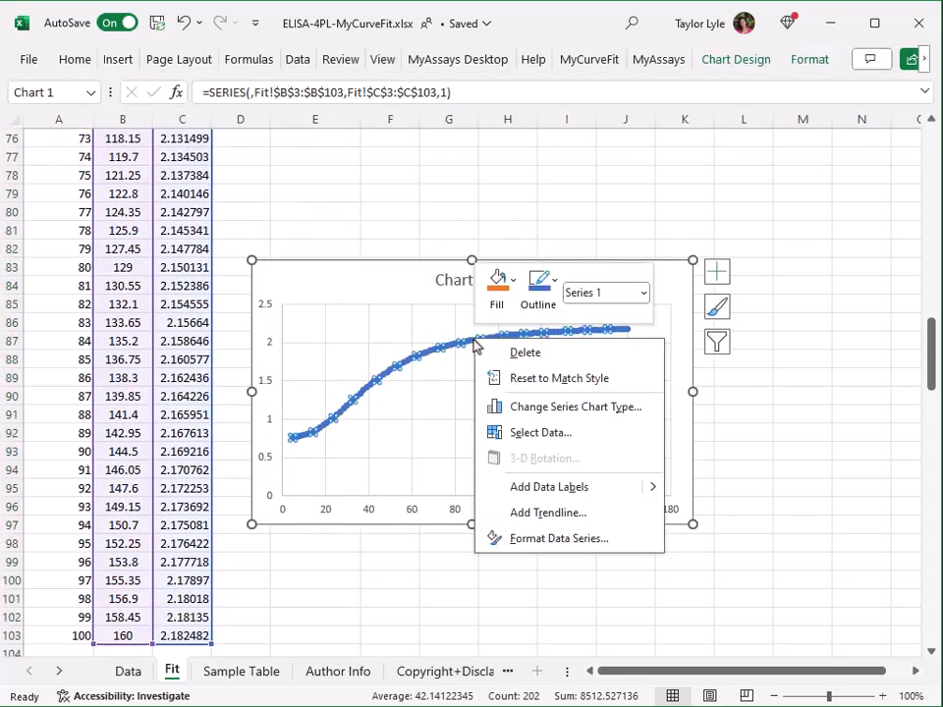
pyautogui.click(540, 538)
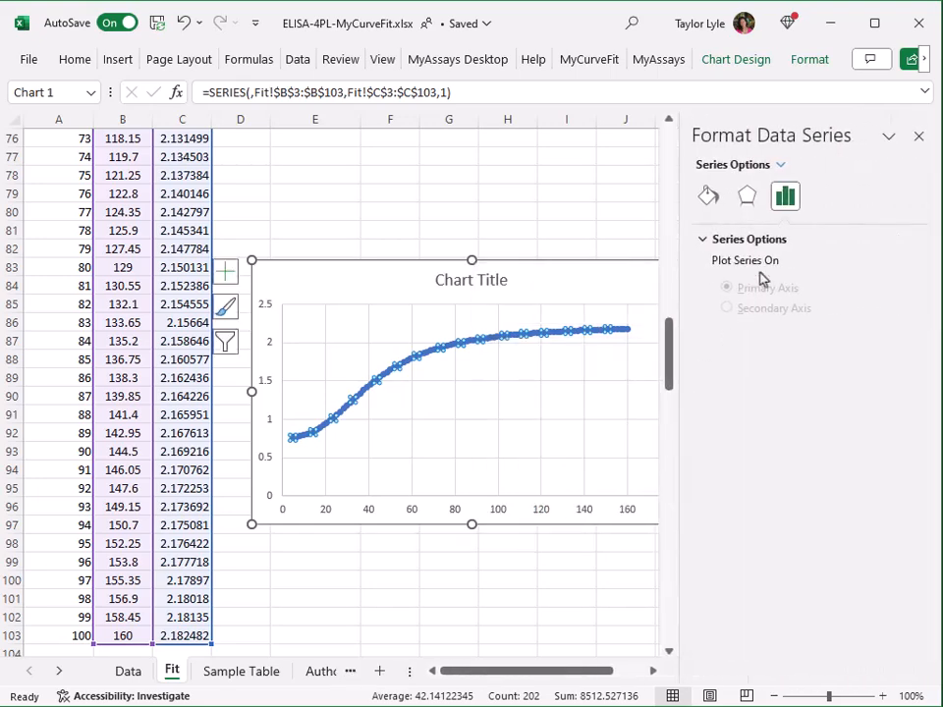
pyautogui.click(708, 195)
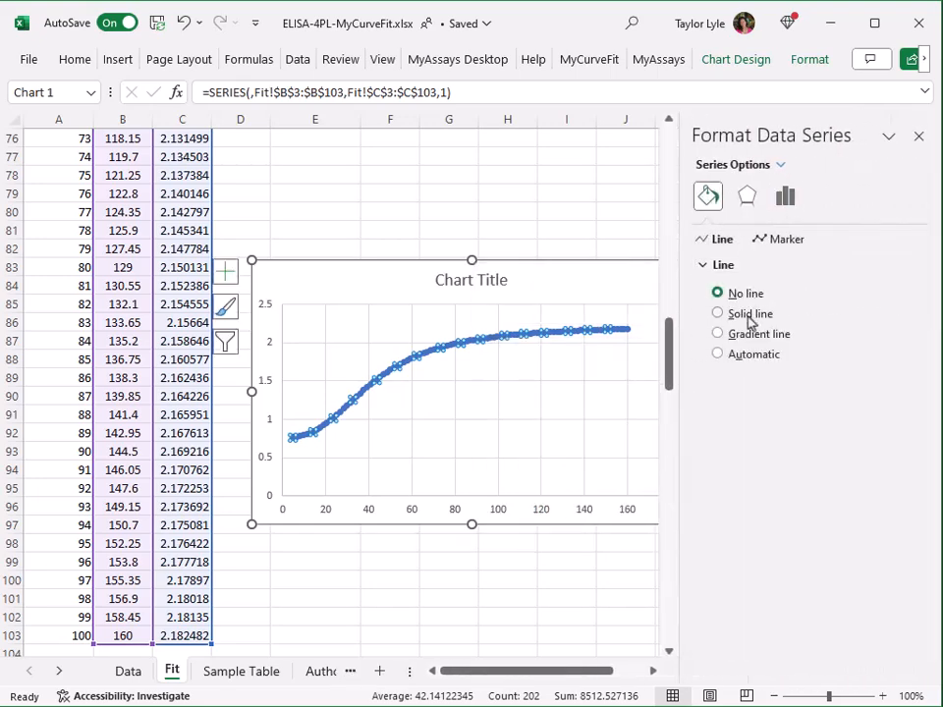
pyautogui.click(749, 314)
pyautogui.scroll(-2, 705, 556)
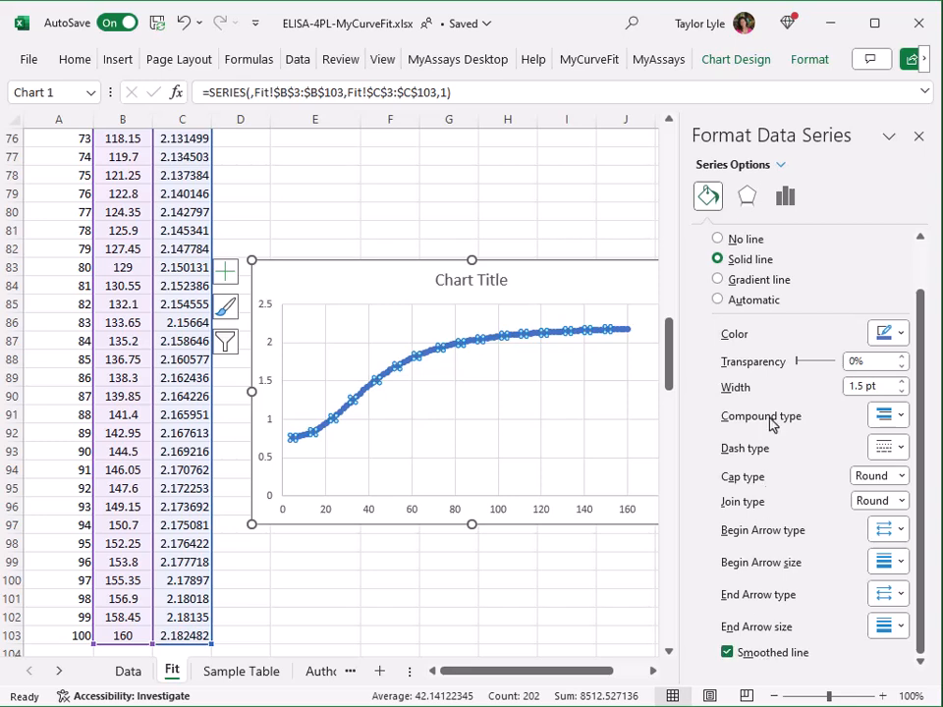
pyautogui.scroll(2, 737, 239)
# Set the fitted curve series' marker option to None.
pyautogui.click(780, 241)
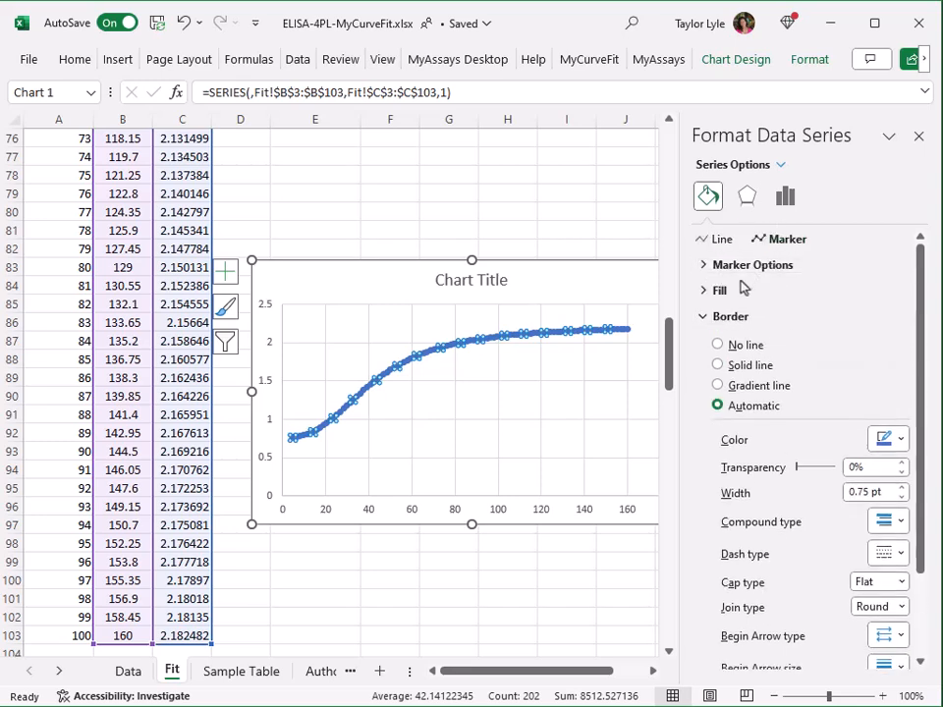
pyautogui.click(731, 265)
pyautogui.click(738, 311)
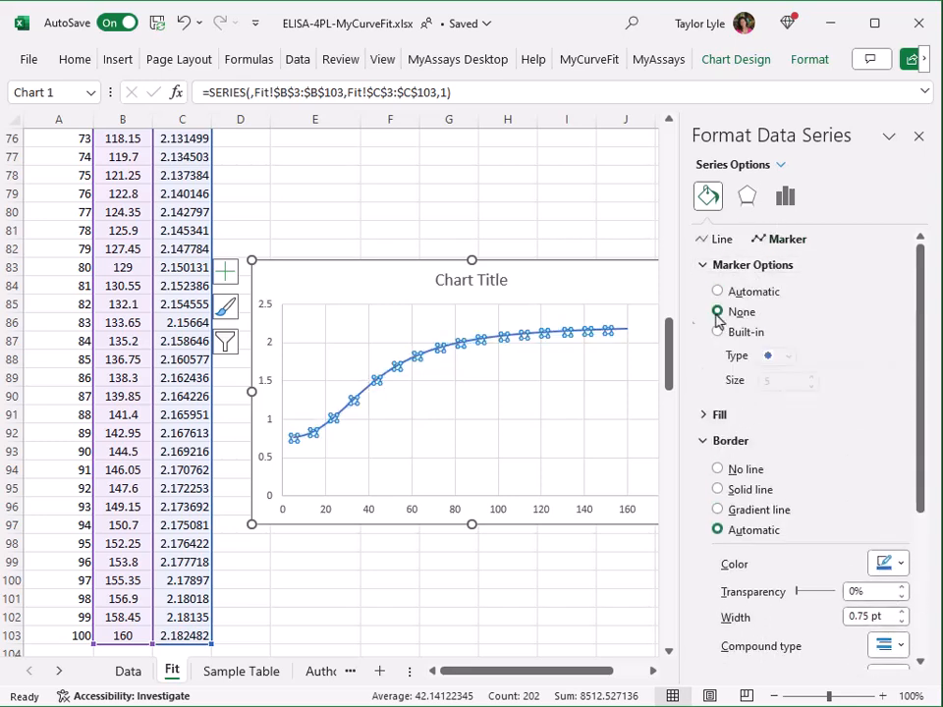
# Add a second chart series for the standards, with X values =Data!$P$15:$P$20 and Y values =Data!$Q$15:$Q$20.
pyautogui.rightClick(357, 355)
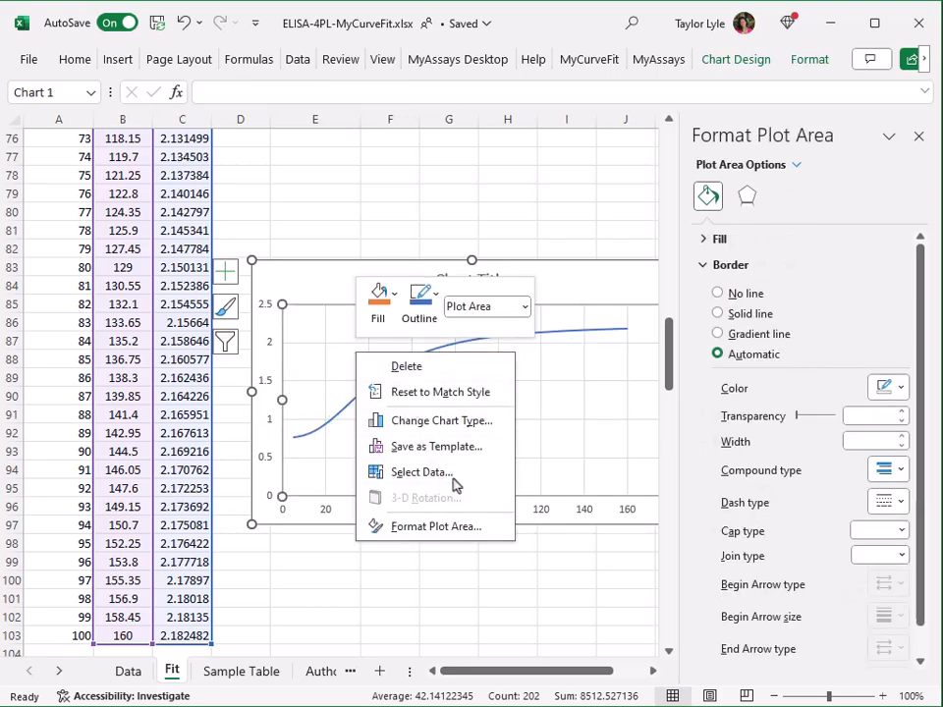
pyautogui.click(424, 472)
pyautogui.click(300, 351)
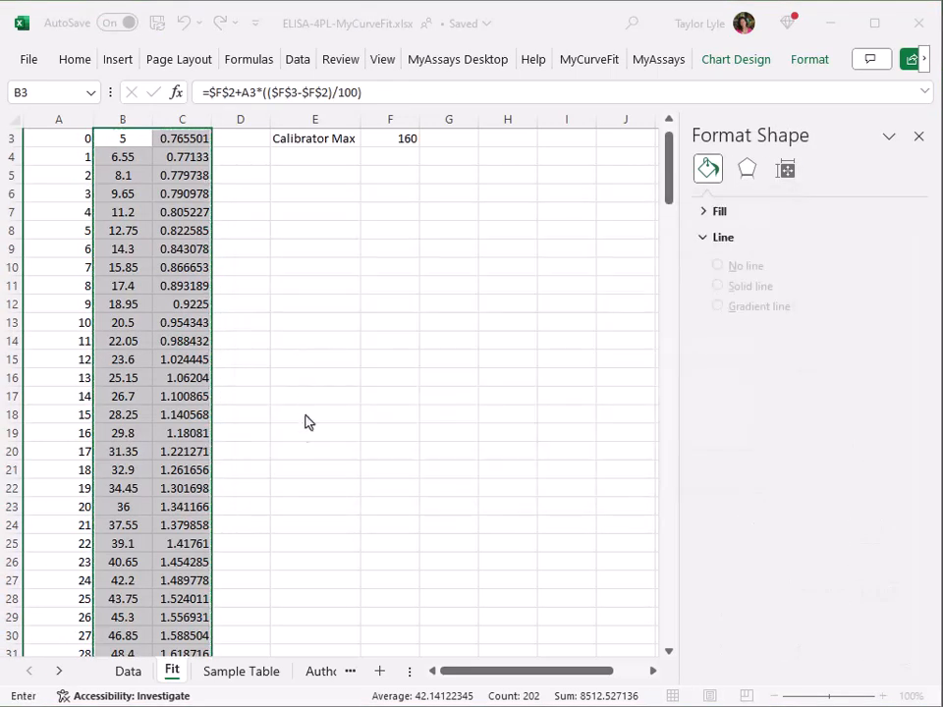
pyautogui.click(128, 670)
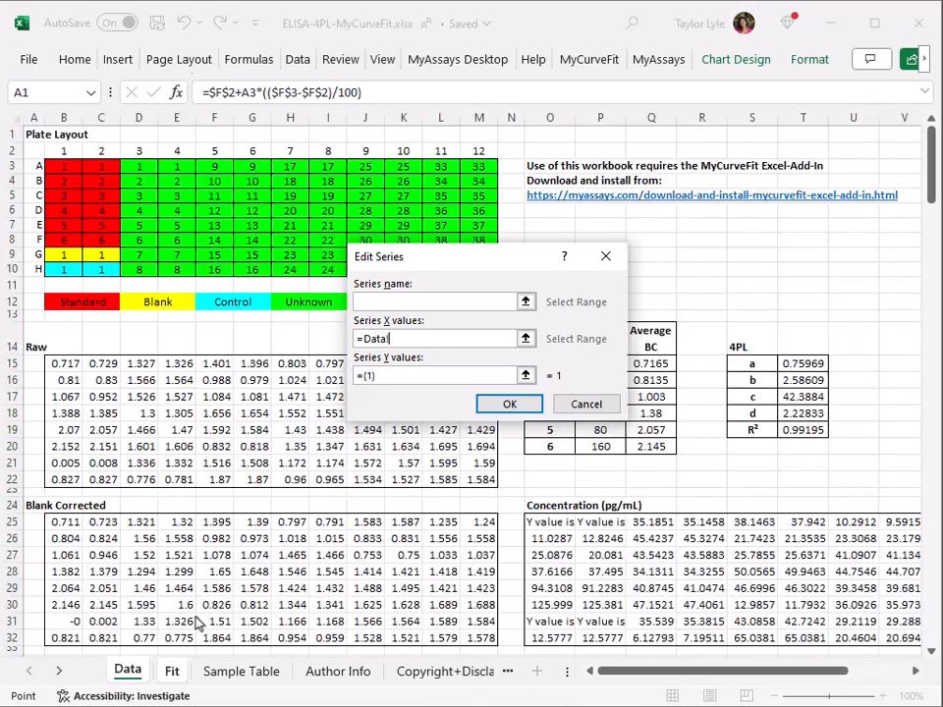
pyautogui.moveTo(600, 364); pyautogui.dragTo(600, 446)
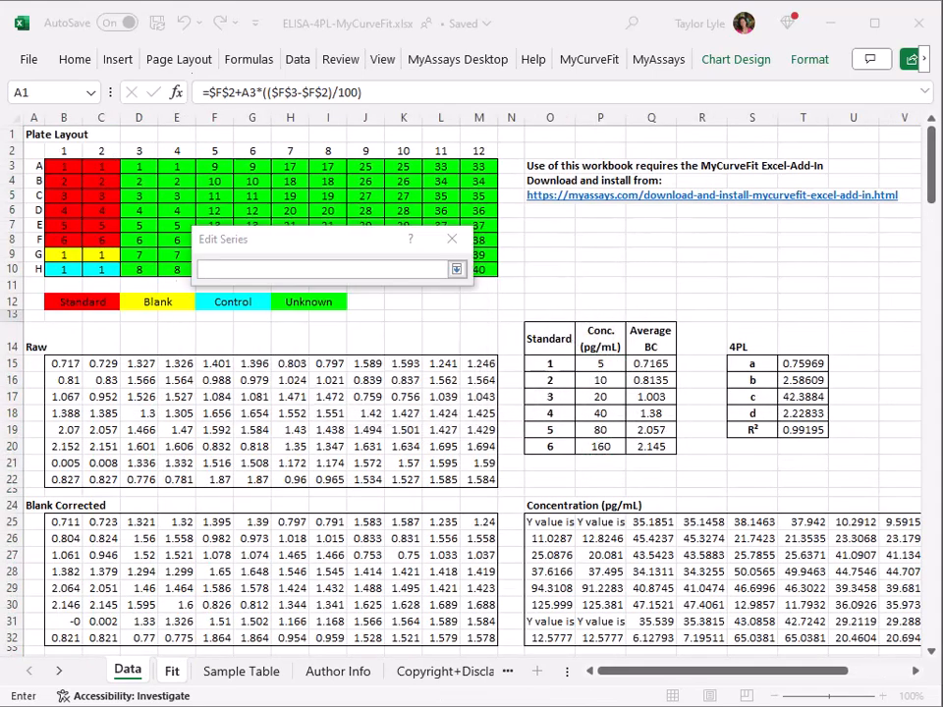
pyautogui.moveTo(649, 363); pyautogui.dragTo(650, 448)
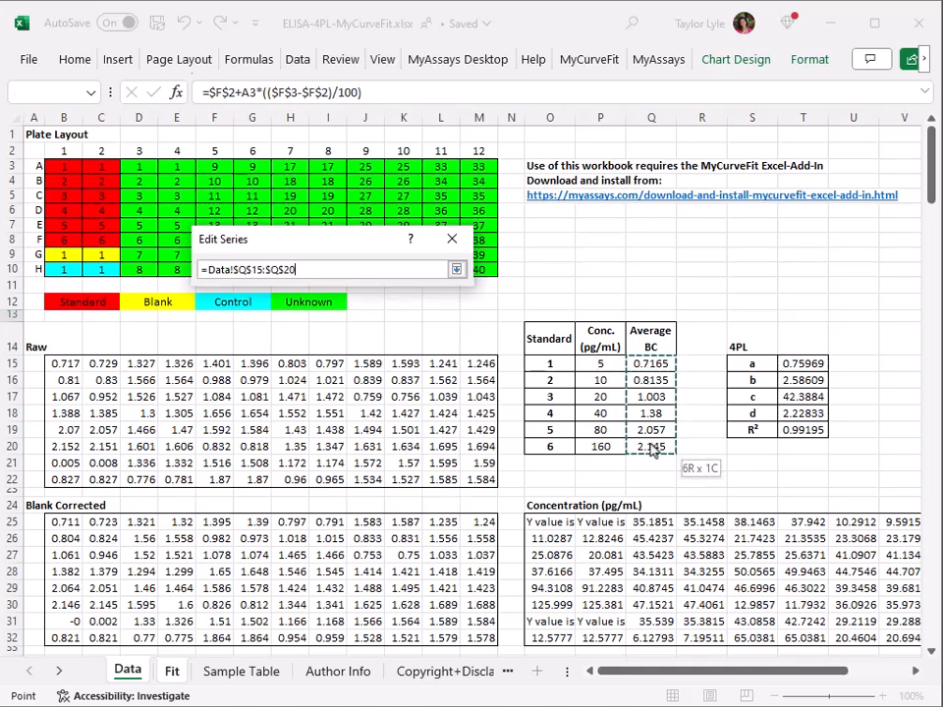
pyautogui.click(457, 269)
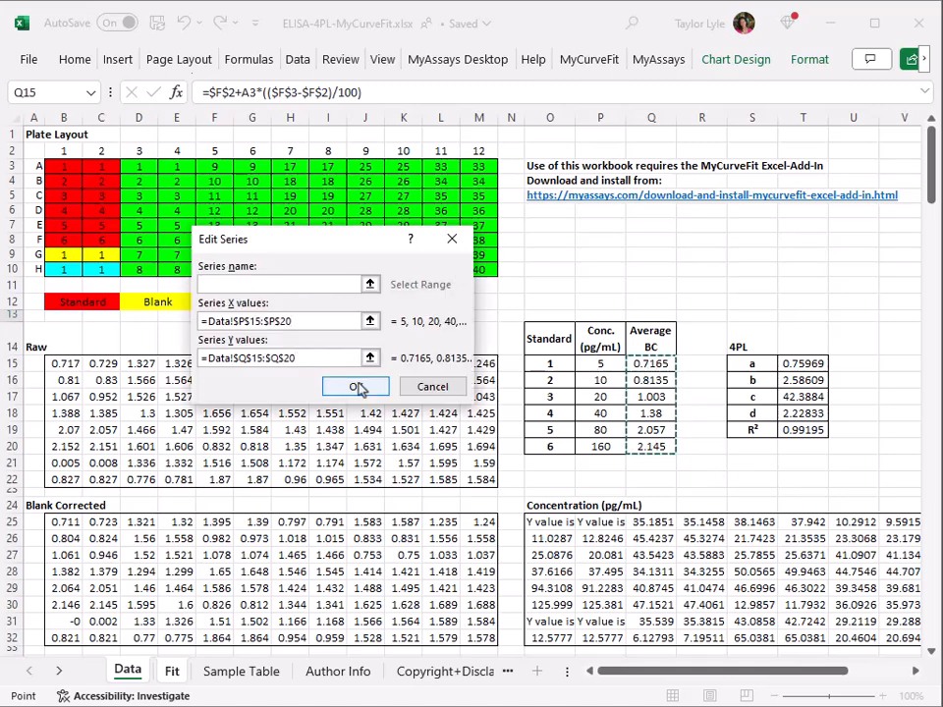
pyautogui.click(355, 386)
pyautogui.click(628, 438)
# Format the standards series with automatic markers and no line, then close the formatting pane.
pyautogui.rightClick(414, 301)
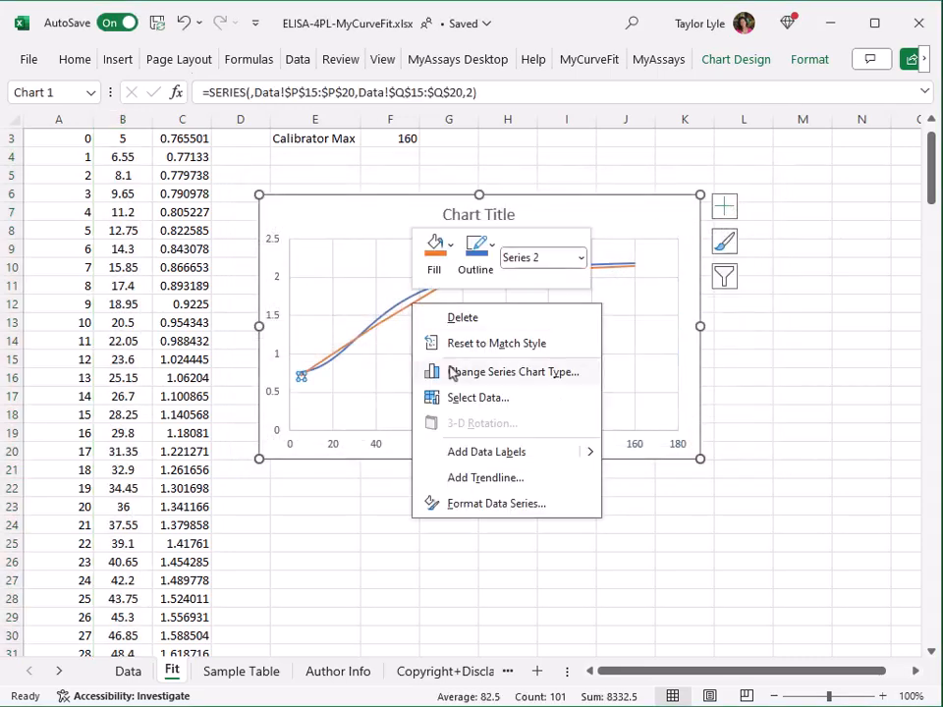
pyautogui.click(491, 502)
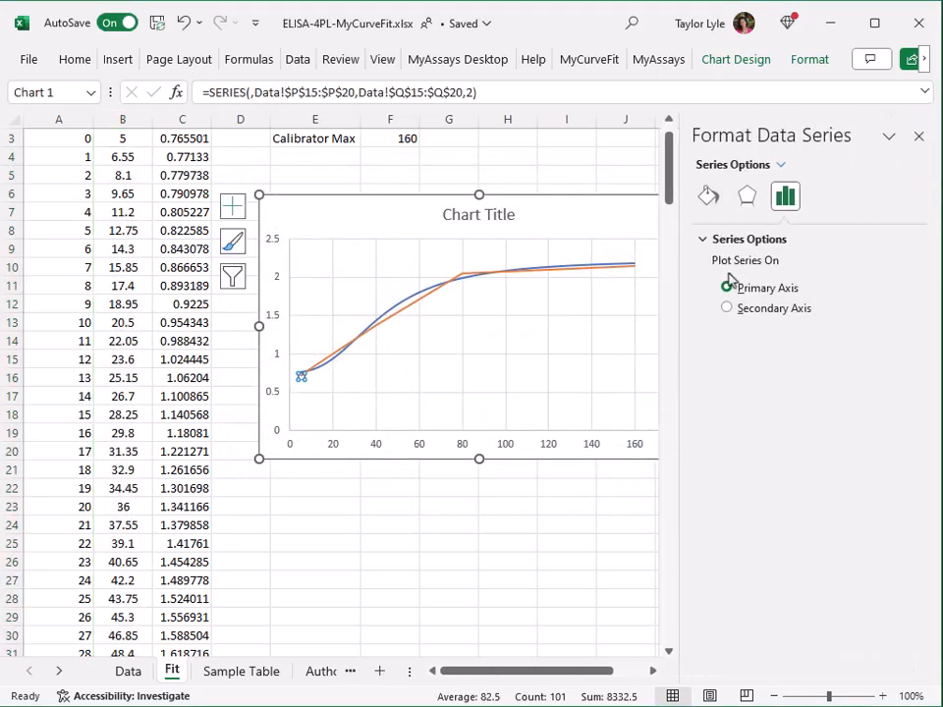
pyautogui.click(713, 204)
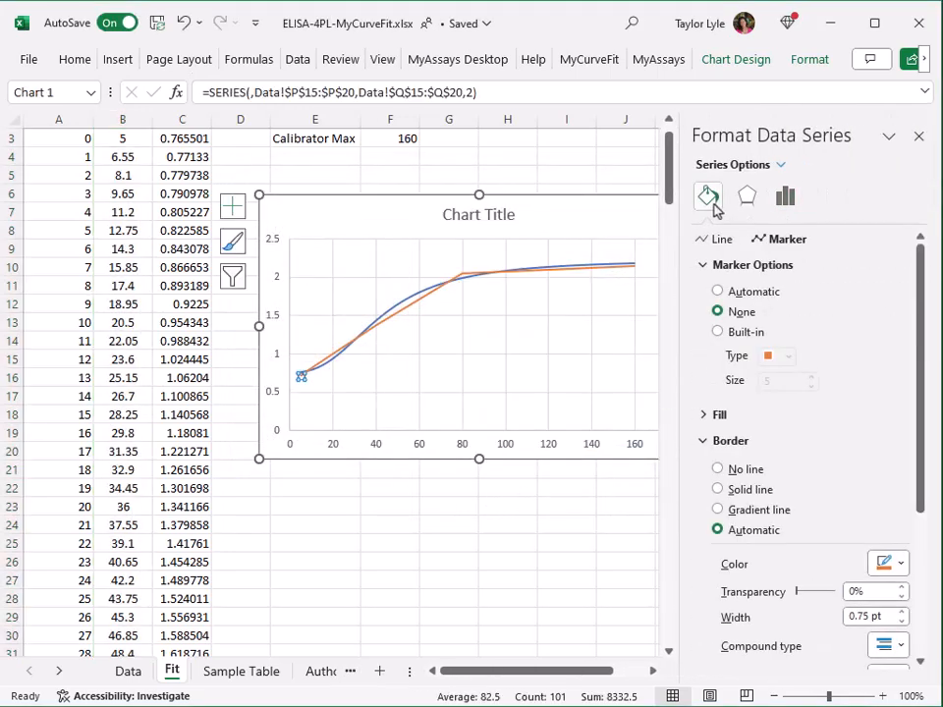
pyautogui.click(741, 290)
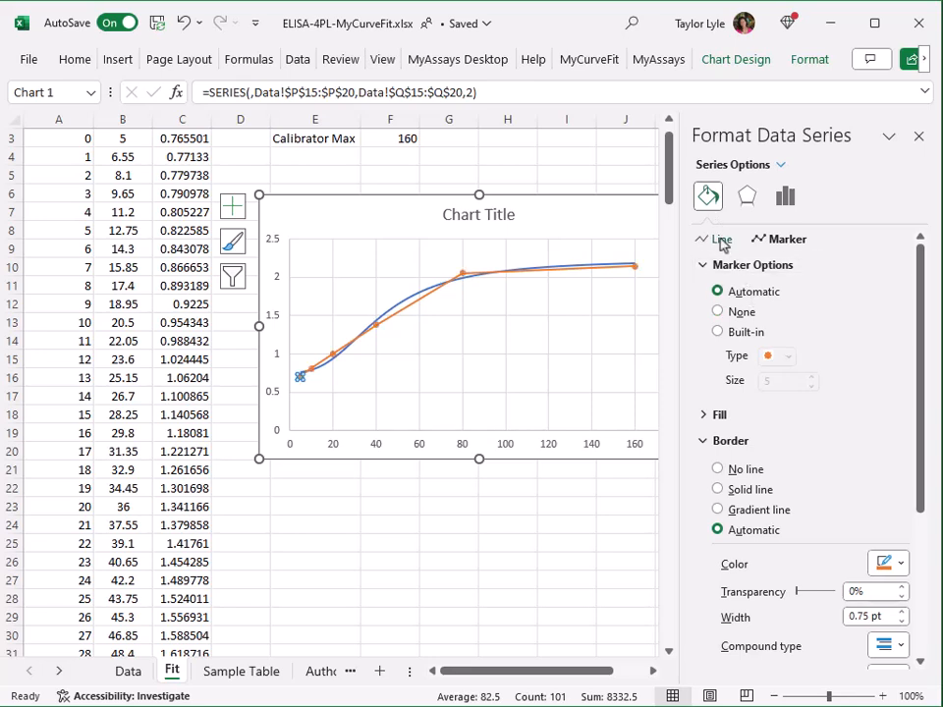
pyautogui.click(723, 240)
pyautogui.click(738, 294)
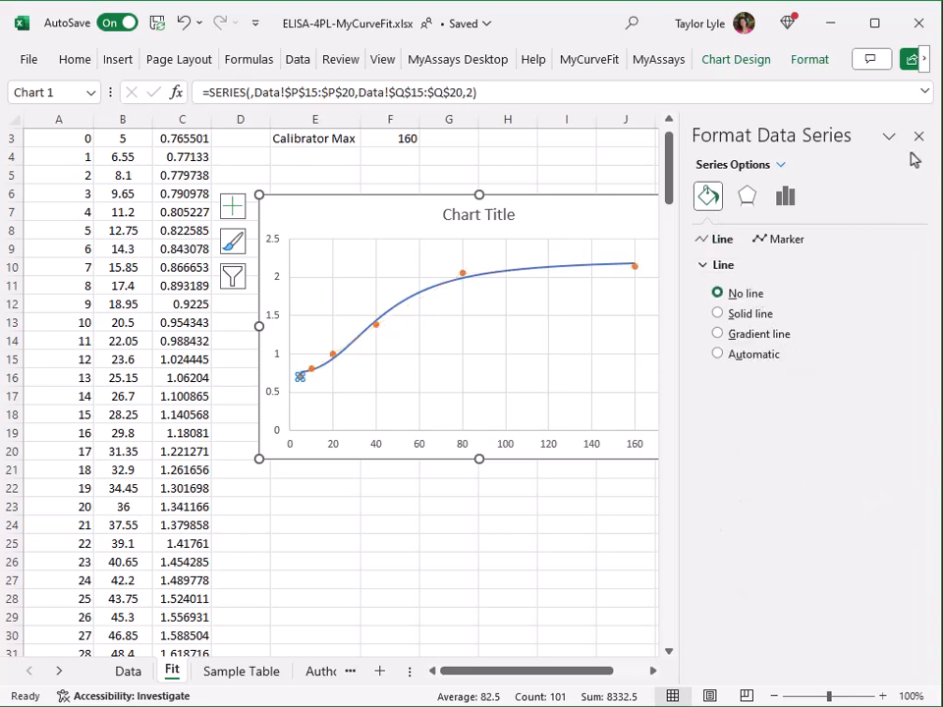
pyautogui.click(918, 135)
# Switch the chart's horizontal axis to a logarithmic scale, close the formatting pane and deselect the chart.
pyautogui.rightClick(505, 444)
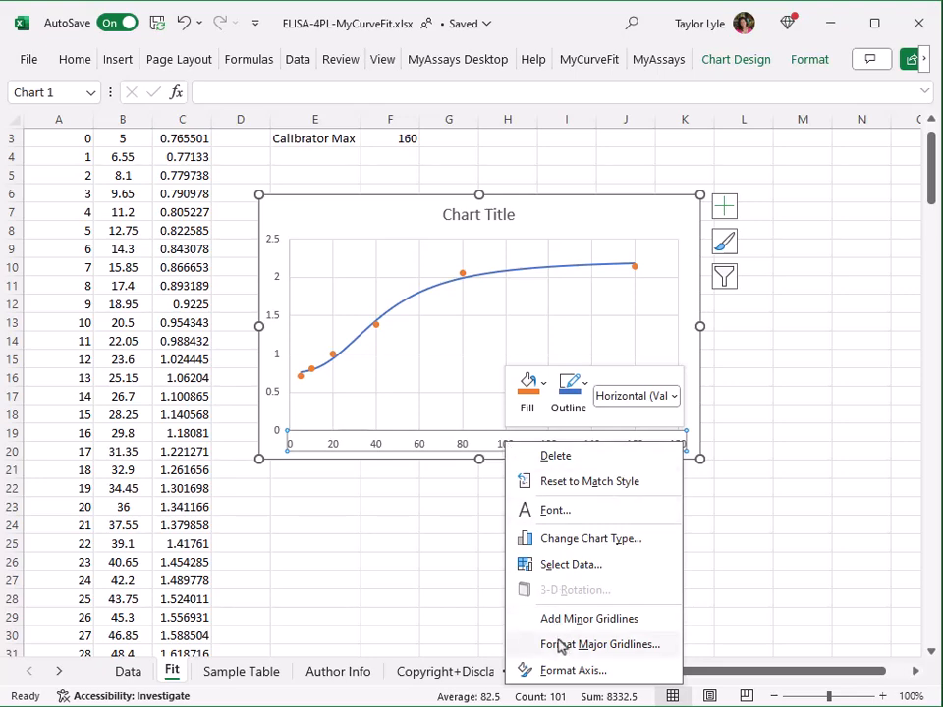
pyautogui.click(564, 671)
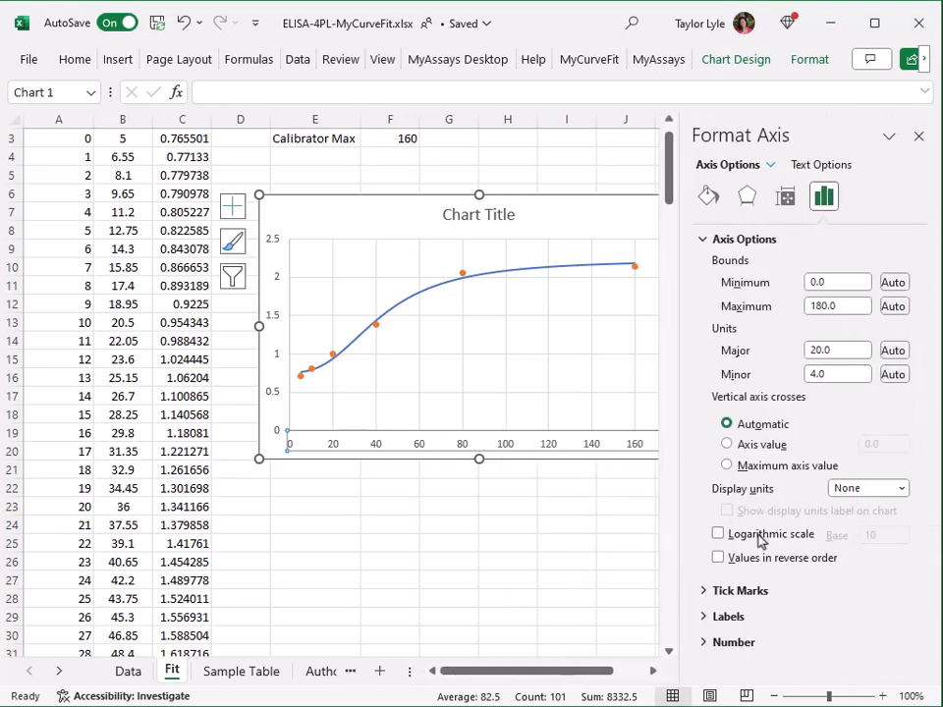
pyautogui.click(718, 534)
pyautogui.click(918, 135)
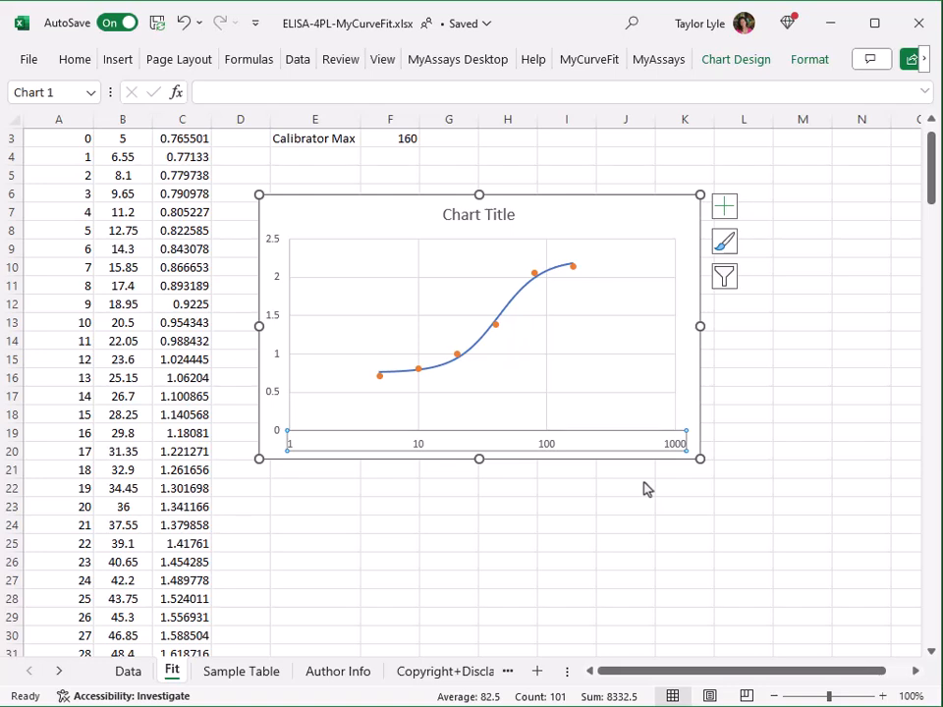
pyautogui.click(356, 505)
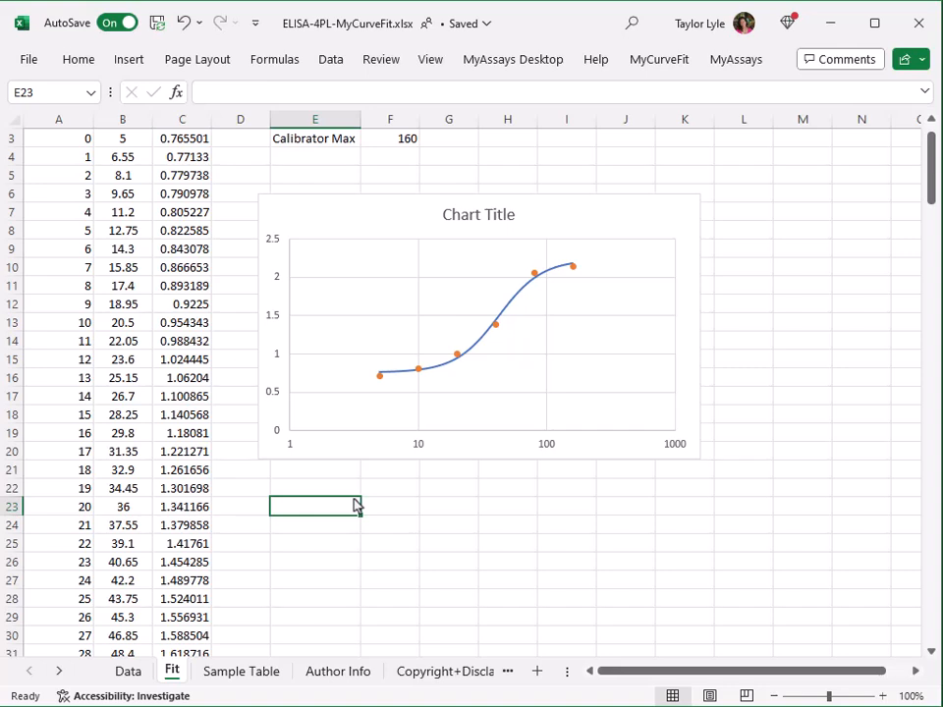
# On the Data sheet, set the standard concentrations in P15:P20 to 400, 200, 100, 50, 25 and 12.5.
pyautogui.click(130, 671)
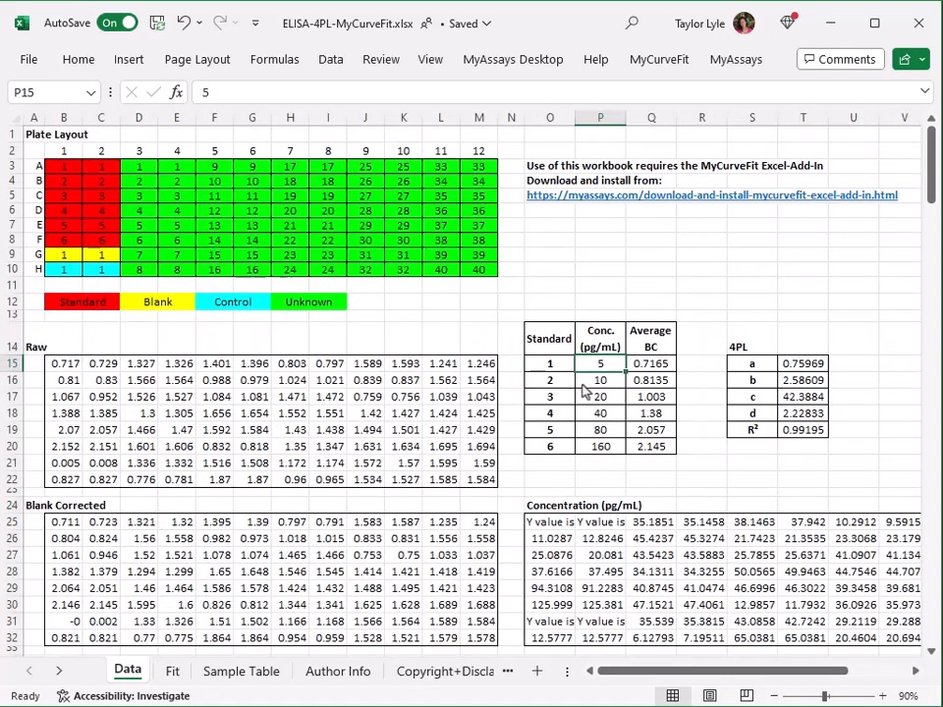
pyautogui.write('400')
pyautogui.press('Return')
pyautogui.write('200')
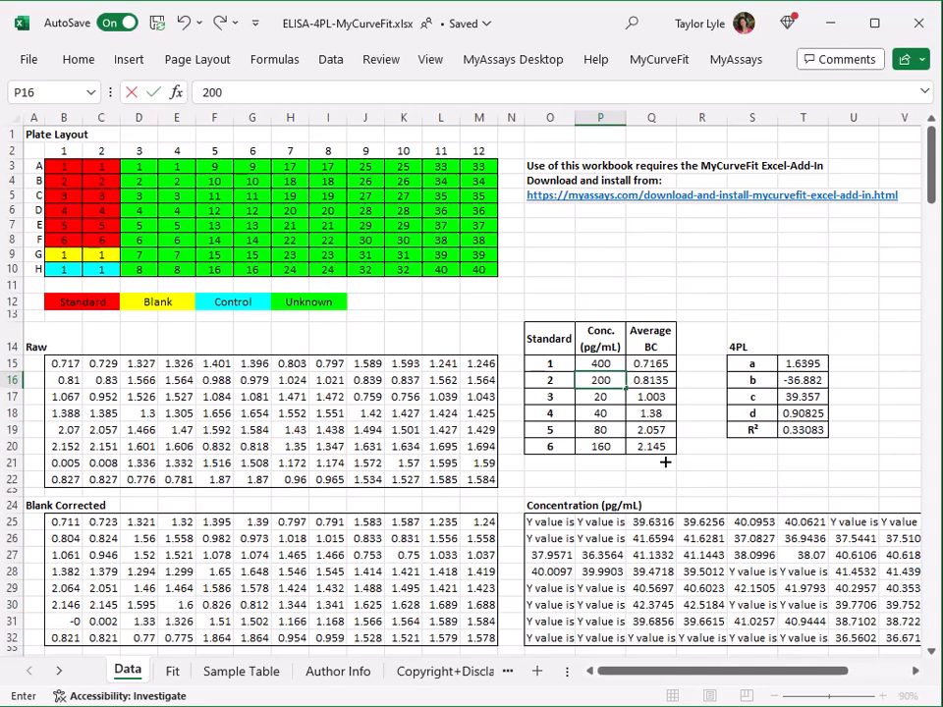
pyautogui.press('Return')
pyautogui.write('100')
pyautogui.press('Return')
pyautogui.write('50')
pyautogui.press('Return')
pyautogui.write('2.5')
pyautogui.press('Return')
pyautogui.write('12.5')
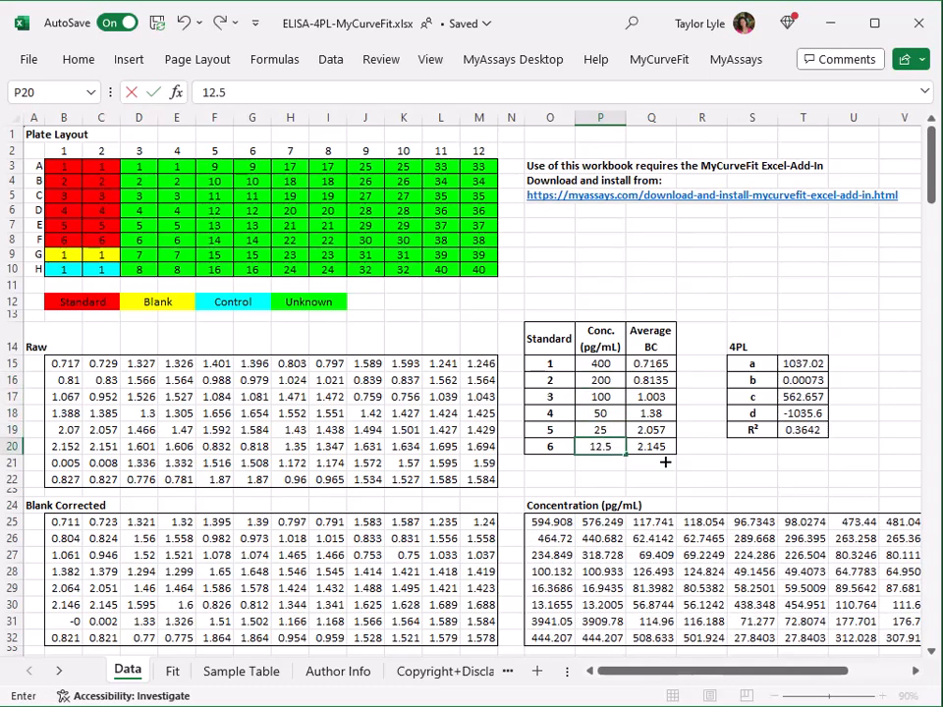
pyautogui.press('Return')
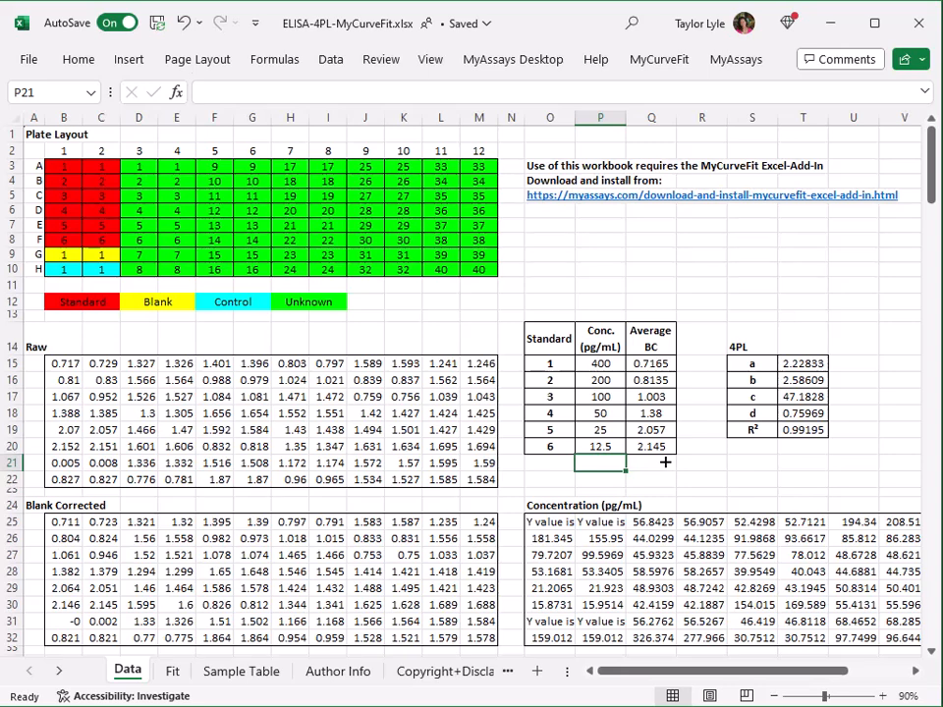
# Check the calibrator limits, the plot data table through row 103 and the fitted curve chart on the Fit sheet.
pyautogui.click(172, 673)
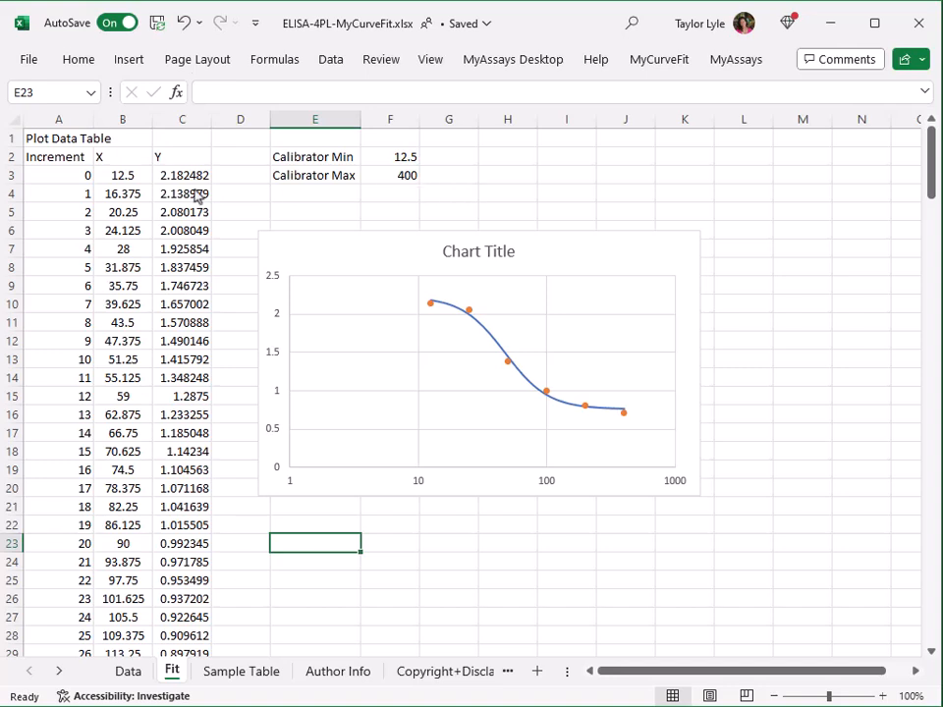
pyautogui.scroll(-11, 138, 361)
pyautogui.scroll(-18, 137, 361)
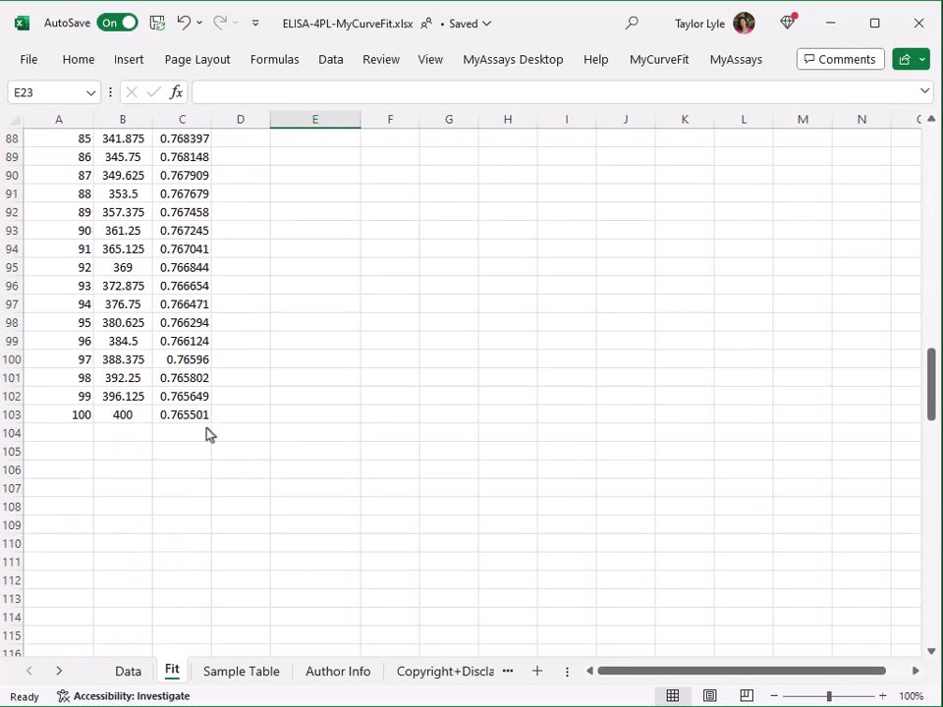
pyautogui.scroll(20, 401, 410)
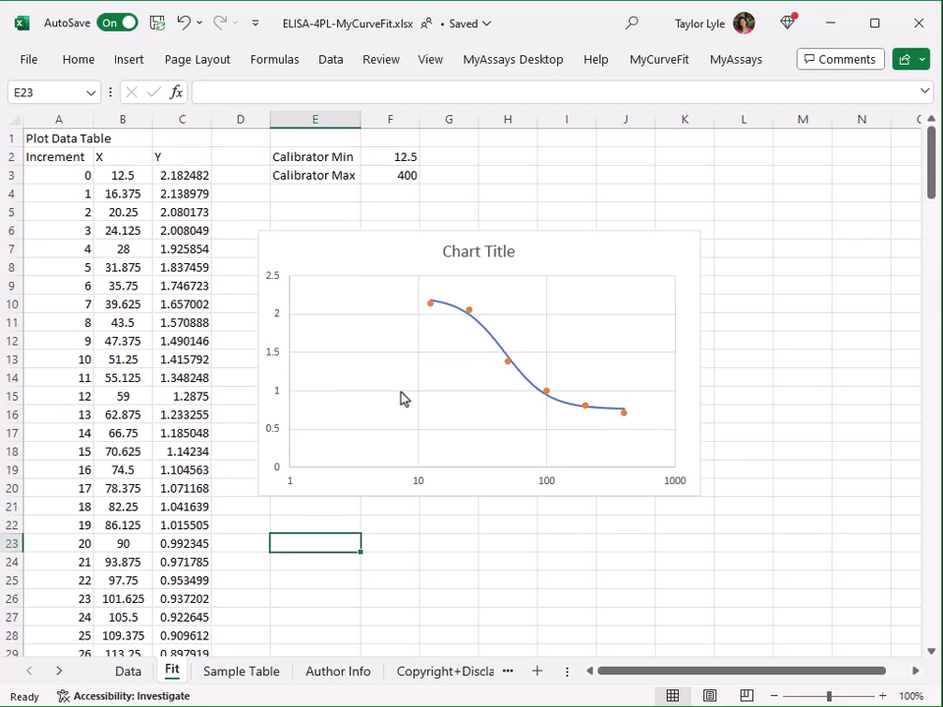